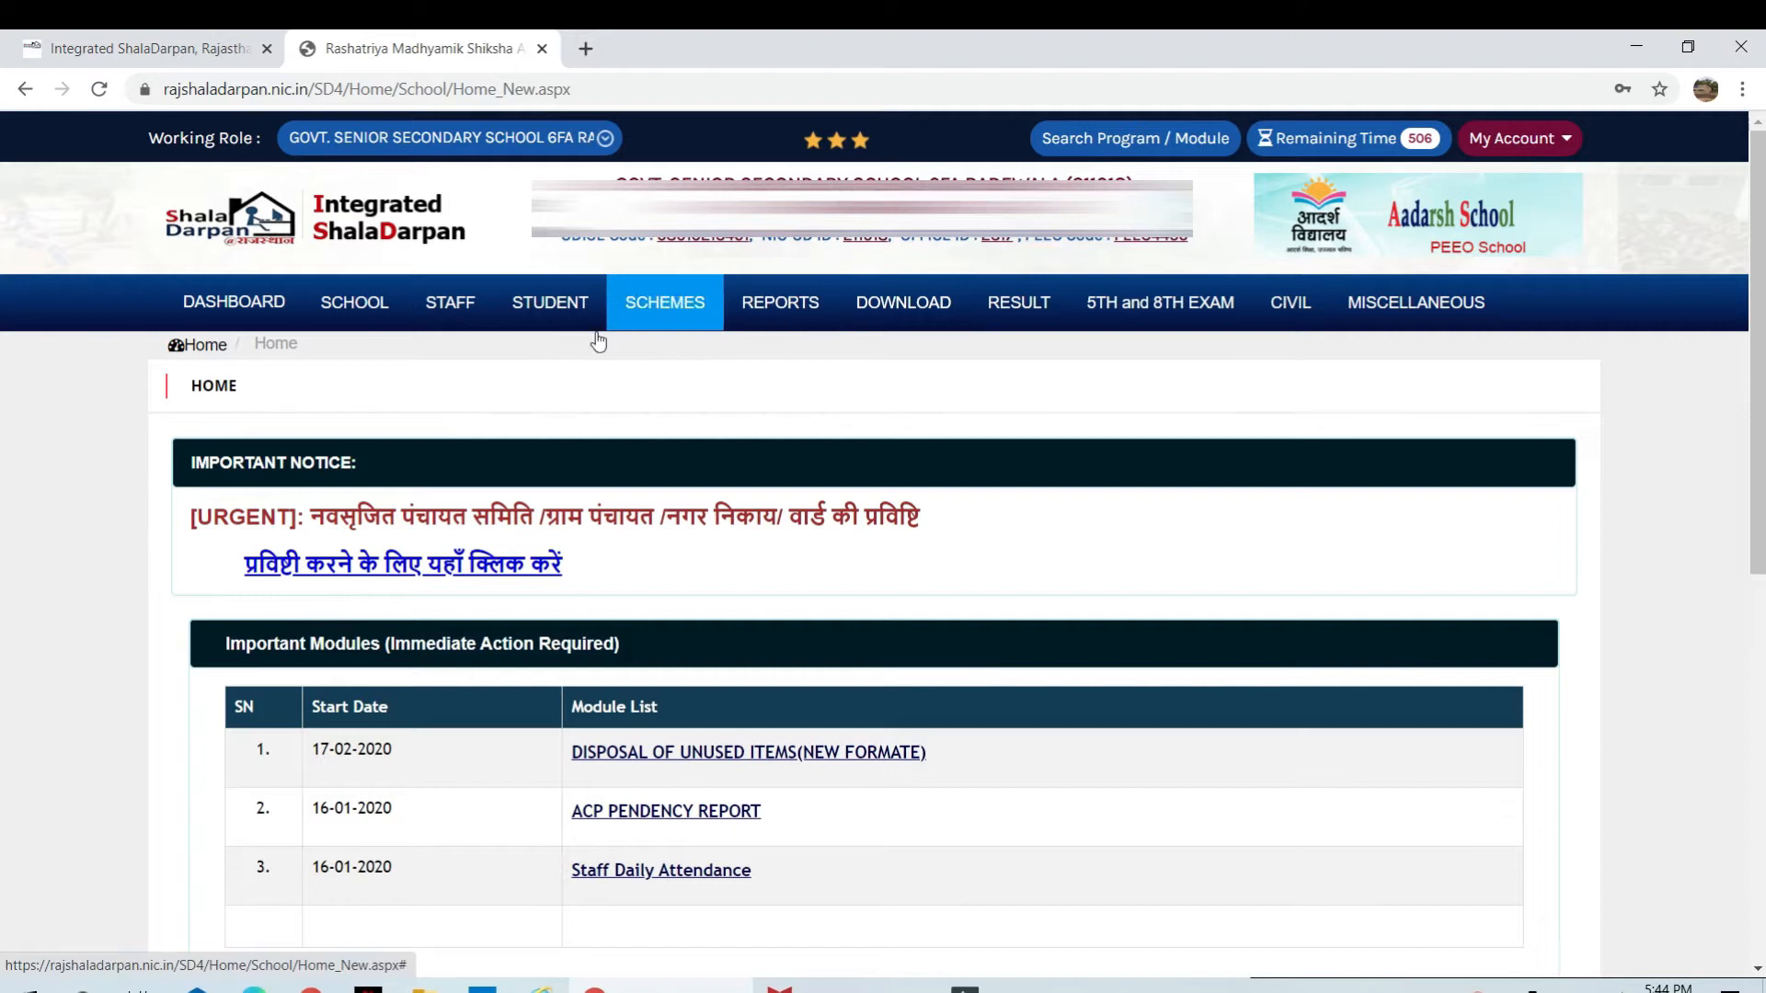
Open the Class Teacher Mapping page from the school's staff functions.
{"action": "left_click", "coordinate": [463, 299]}
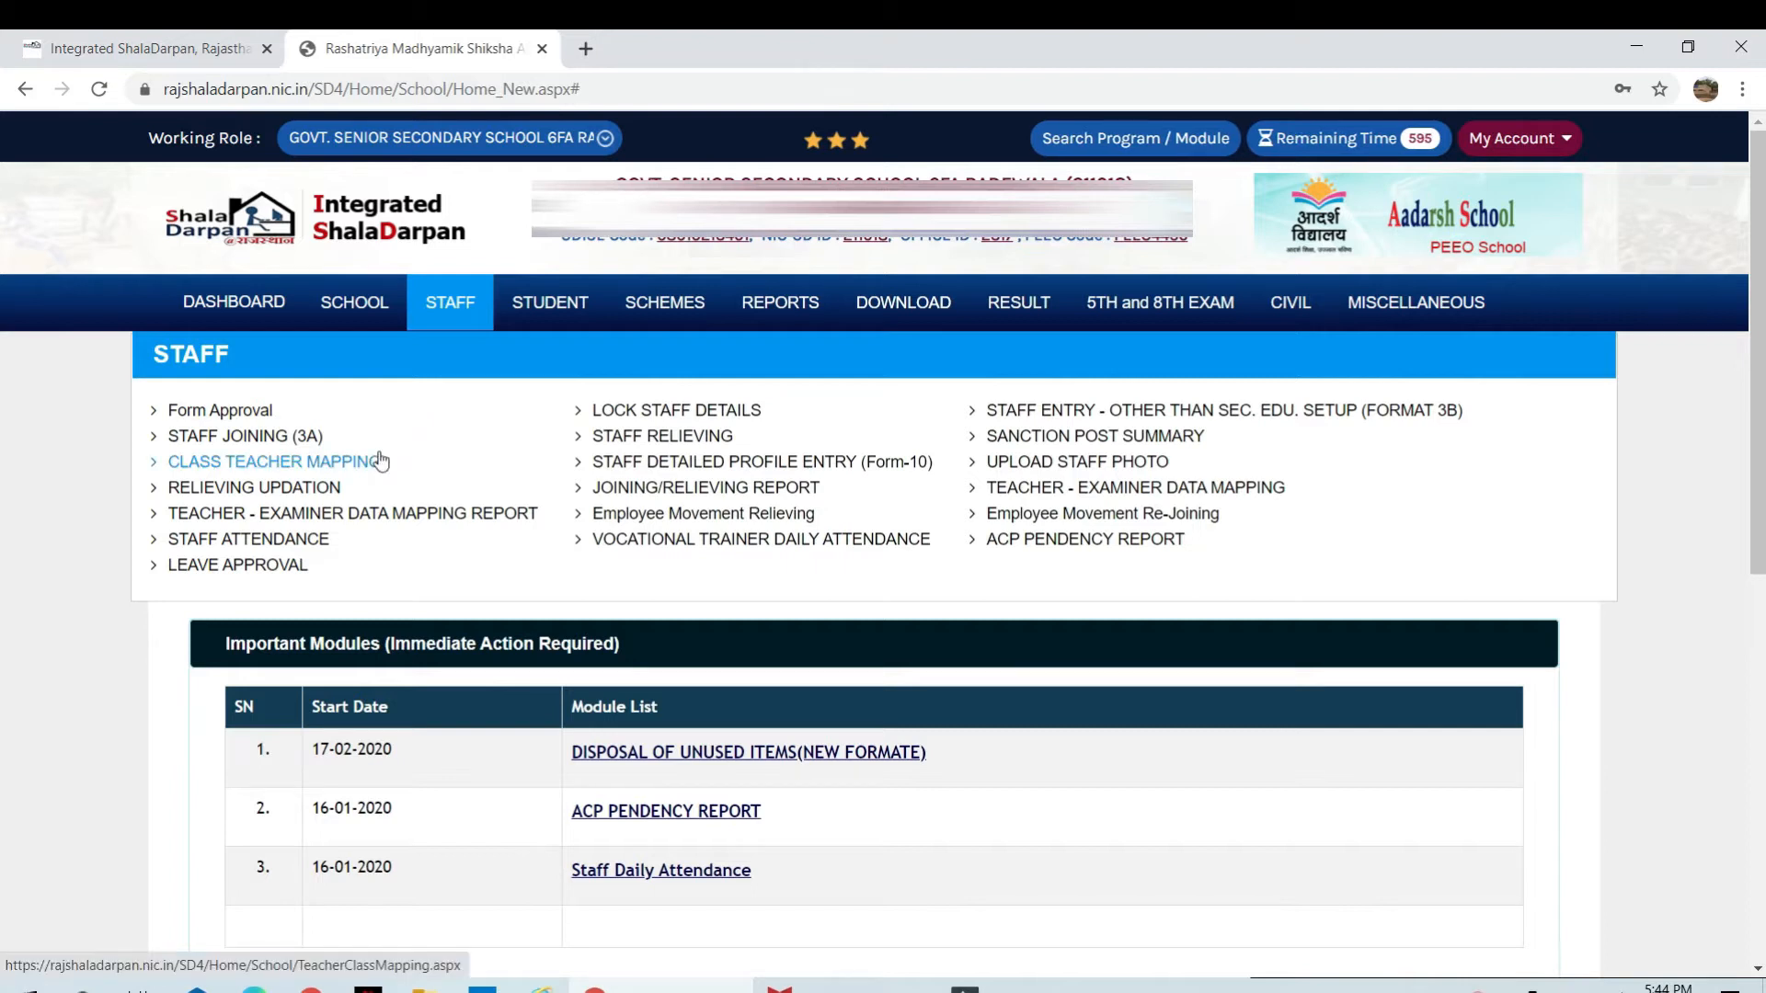
{"action": "left_click", "coordinate": [458, 298]}
{"action": "left_click", "coordinate": [333, 462]}
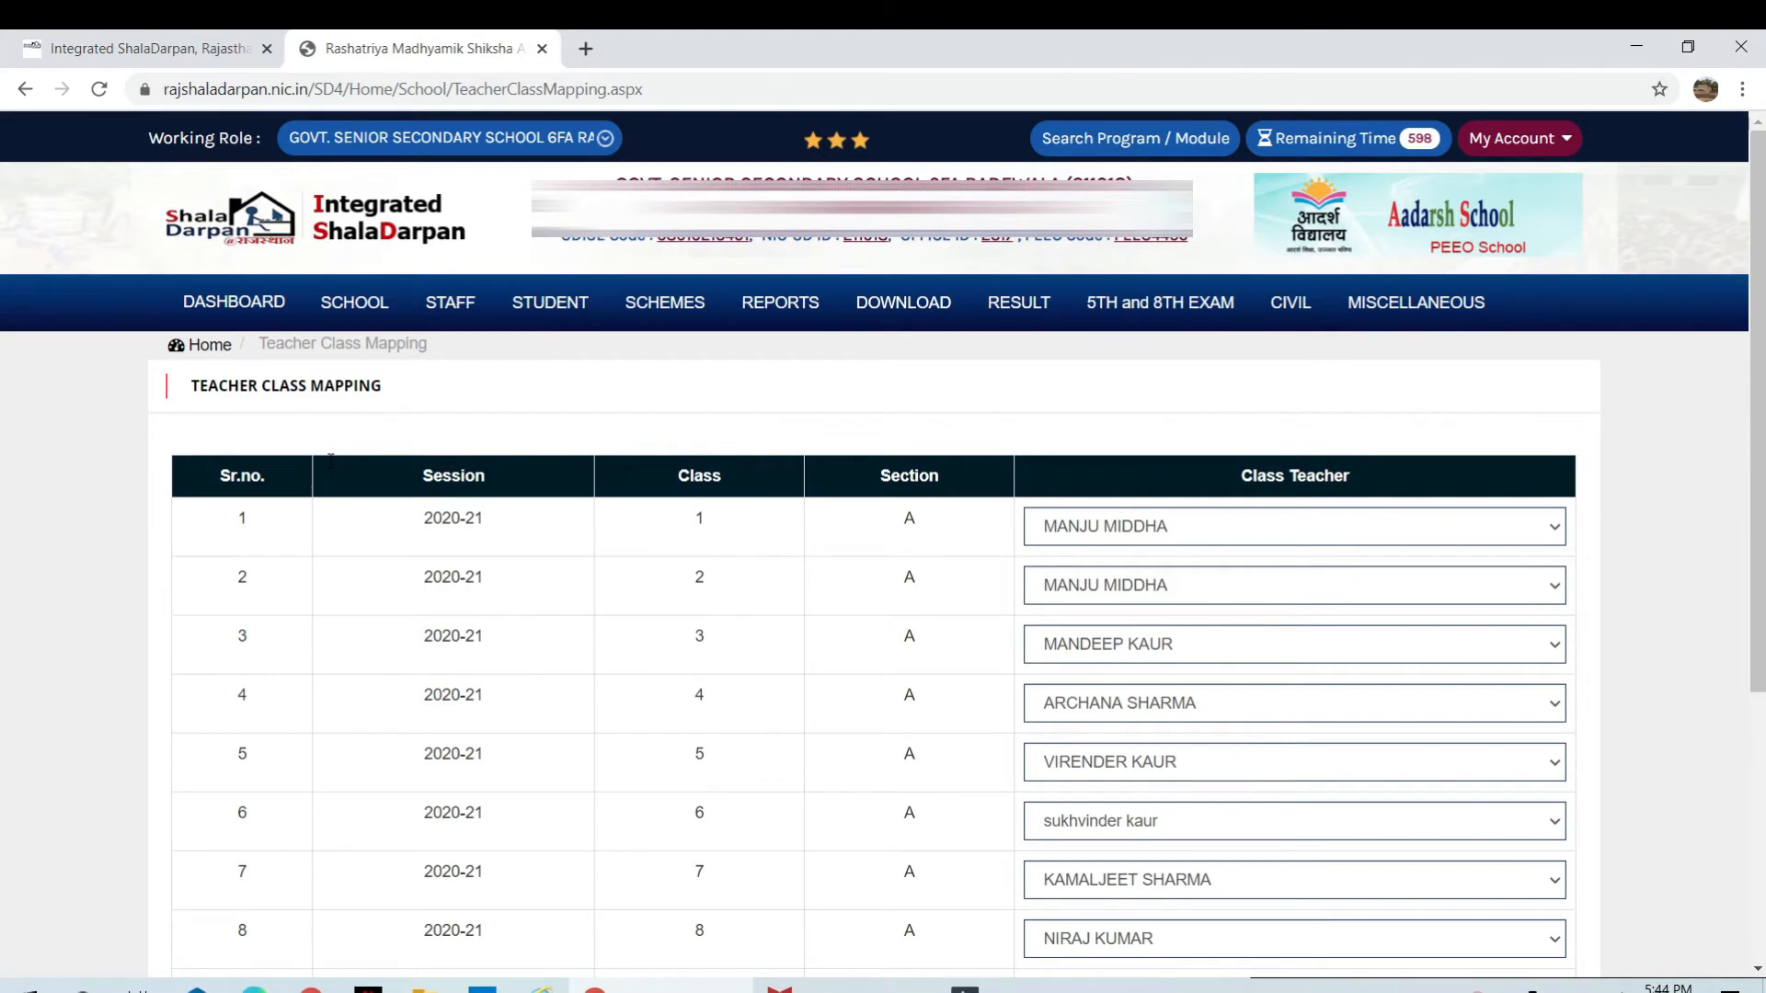
Examine the class teachers assigned to classes 1 to 12 for session 2020-21.
{"action": "scroll", "coordinate": [559, 593], "scroll_direction": "down", "scroll_amount": 1}
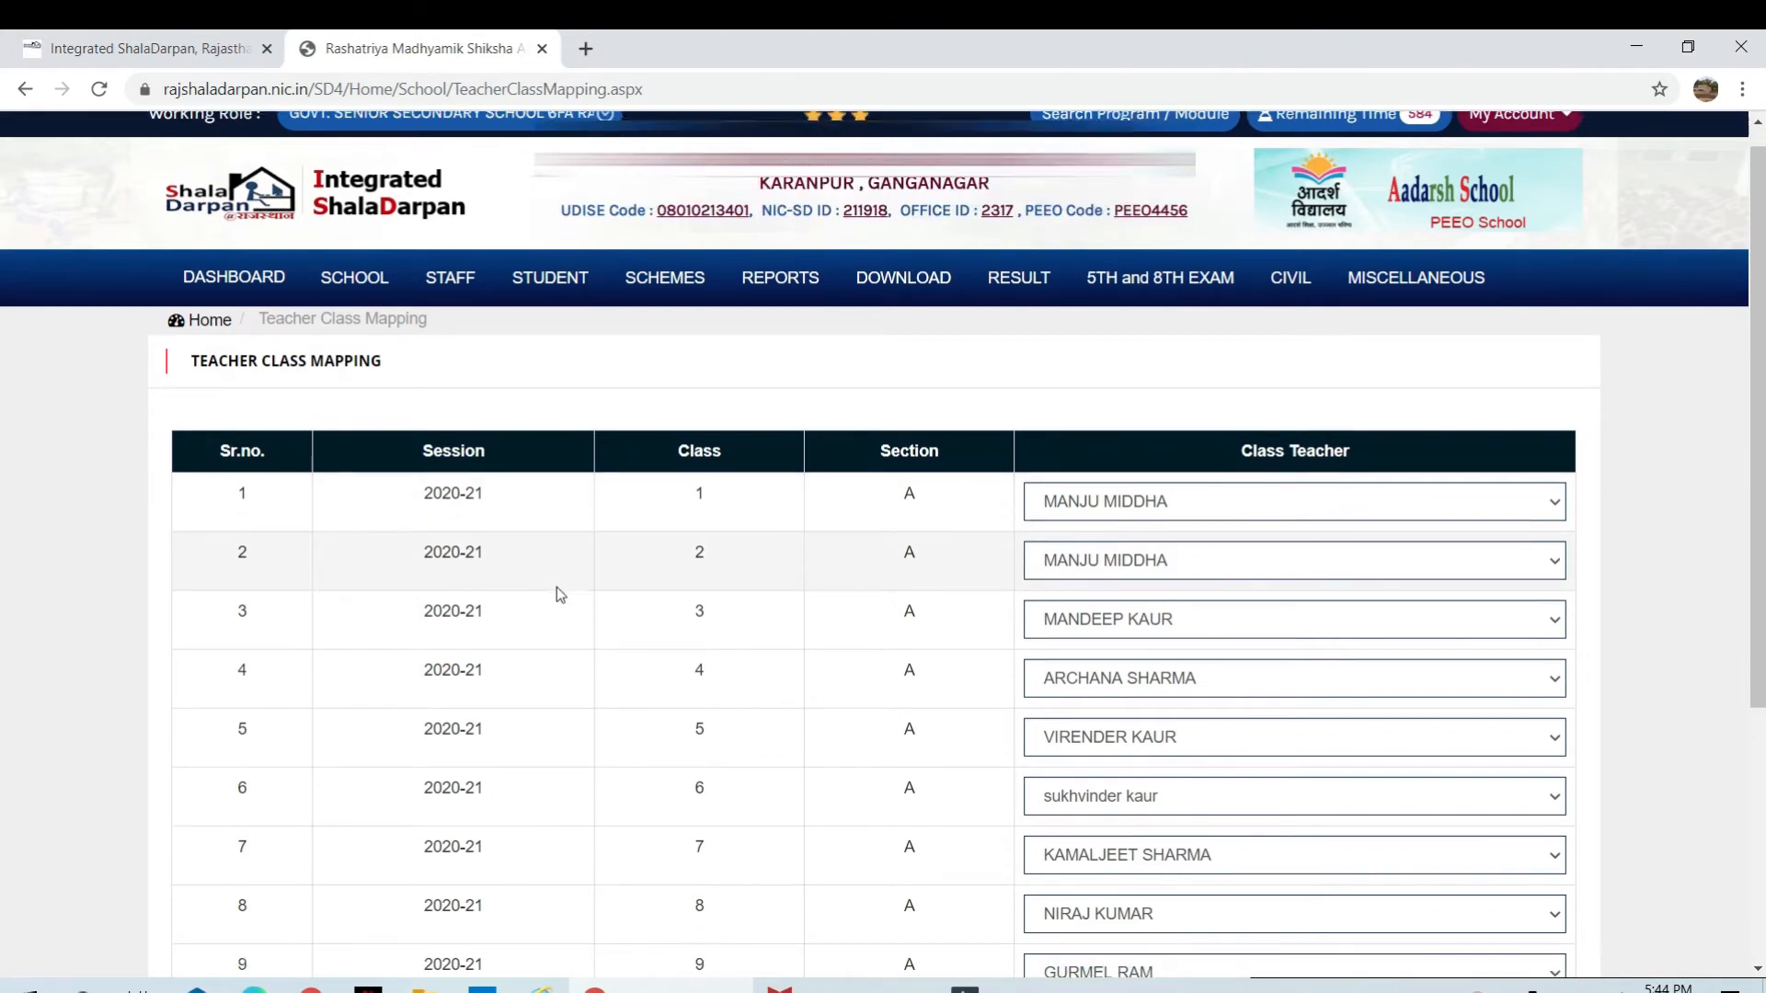
{"action": "scroll", "coordinate": [557, 590], "scroll_direction": "down", "scroll_amount": 1}
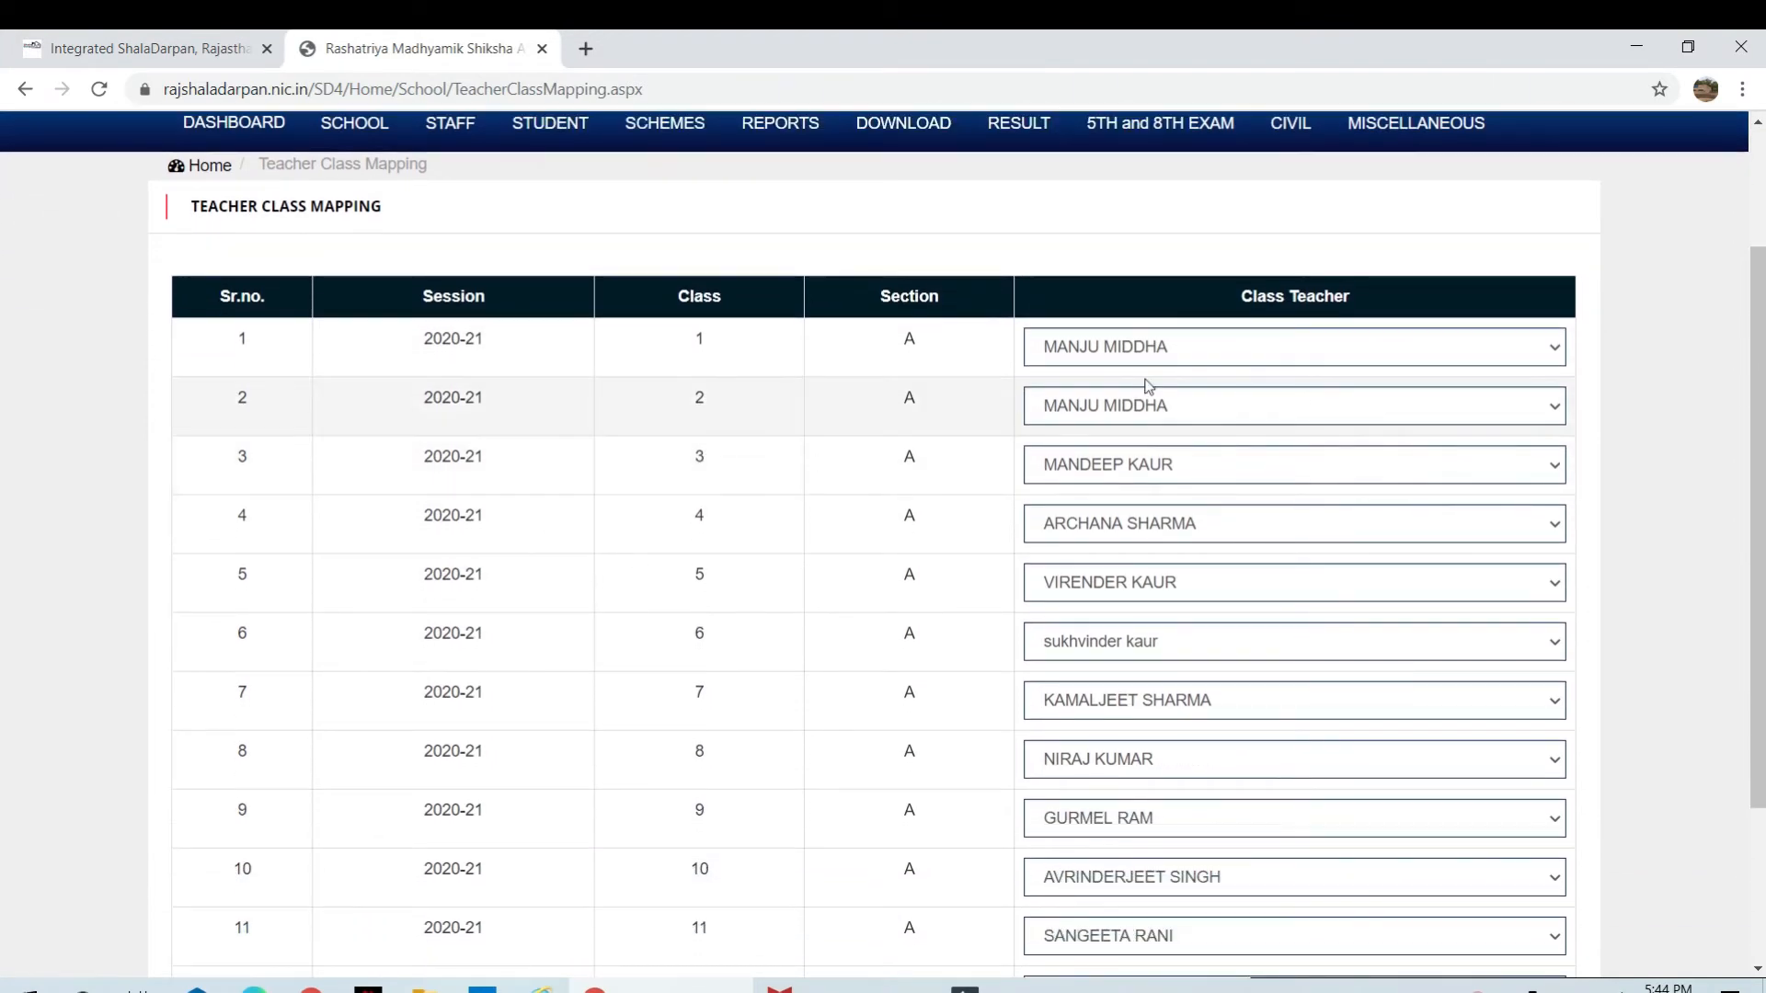
{"action": "scroll", "coordinate": [1149, 451], "scroll_direction": "down", "scroll_amount": 2}
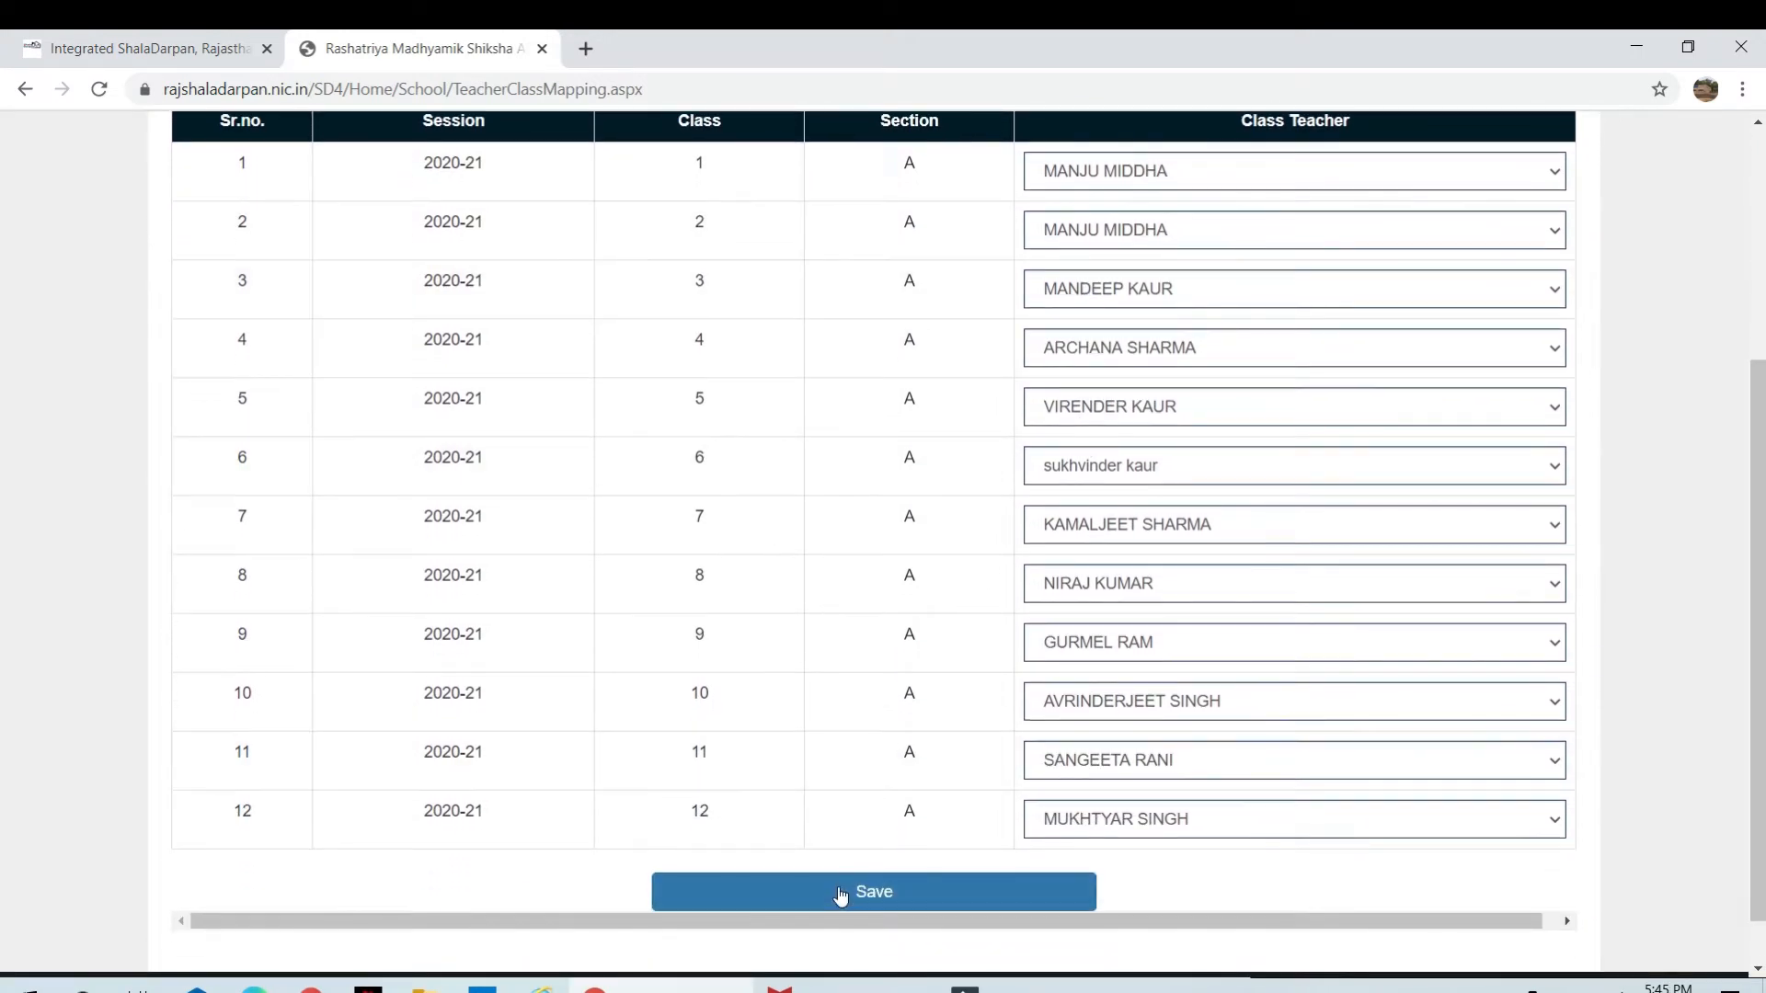
{"action": "scroll", "coordinate": [931, 626], "scroll_direction": "up", "scroll_amount": 3}
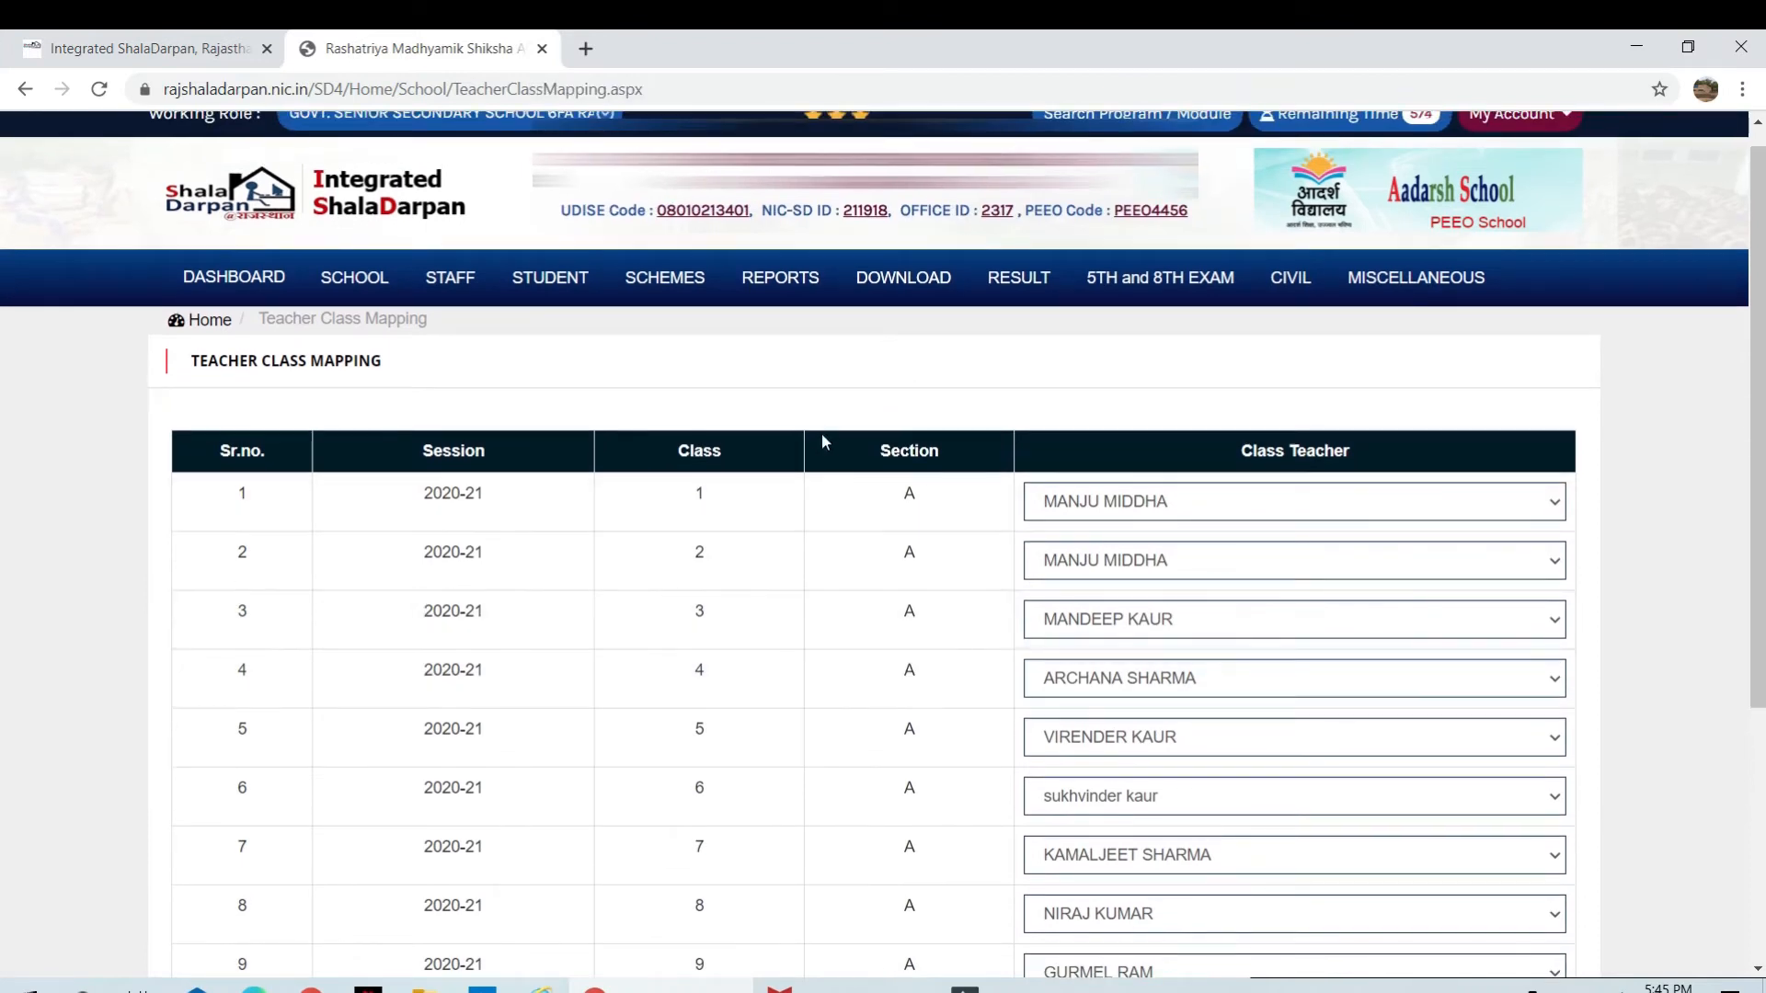
{"action": "scroll", "coordinate": [805, 445], "scroll_direction": "up", "scroll_amount": 1}
{"action": "scroll", "coordinate": [559, 593], "scroll_direction": "down", "scroll_amount": 2}
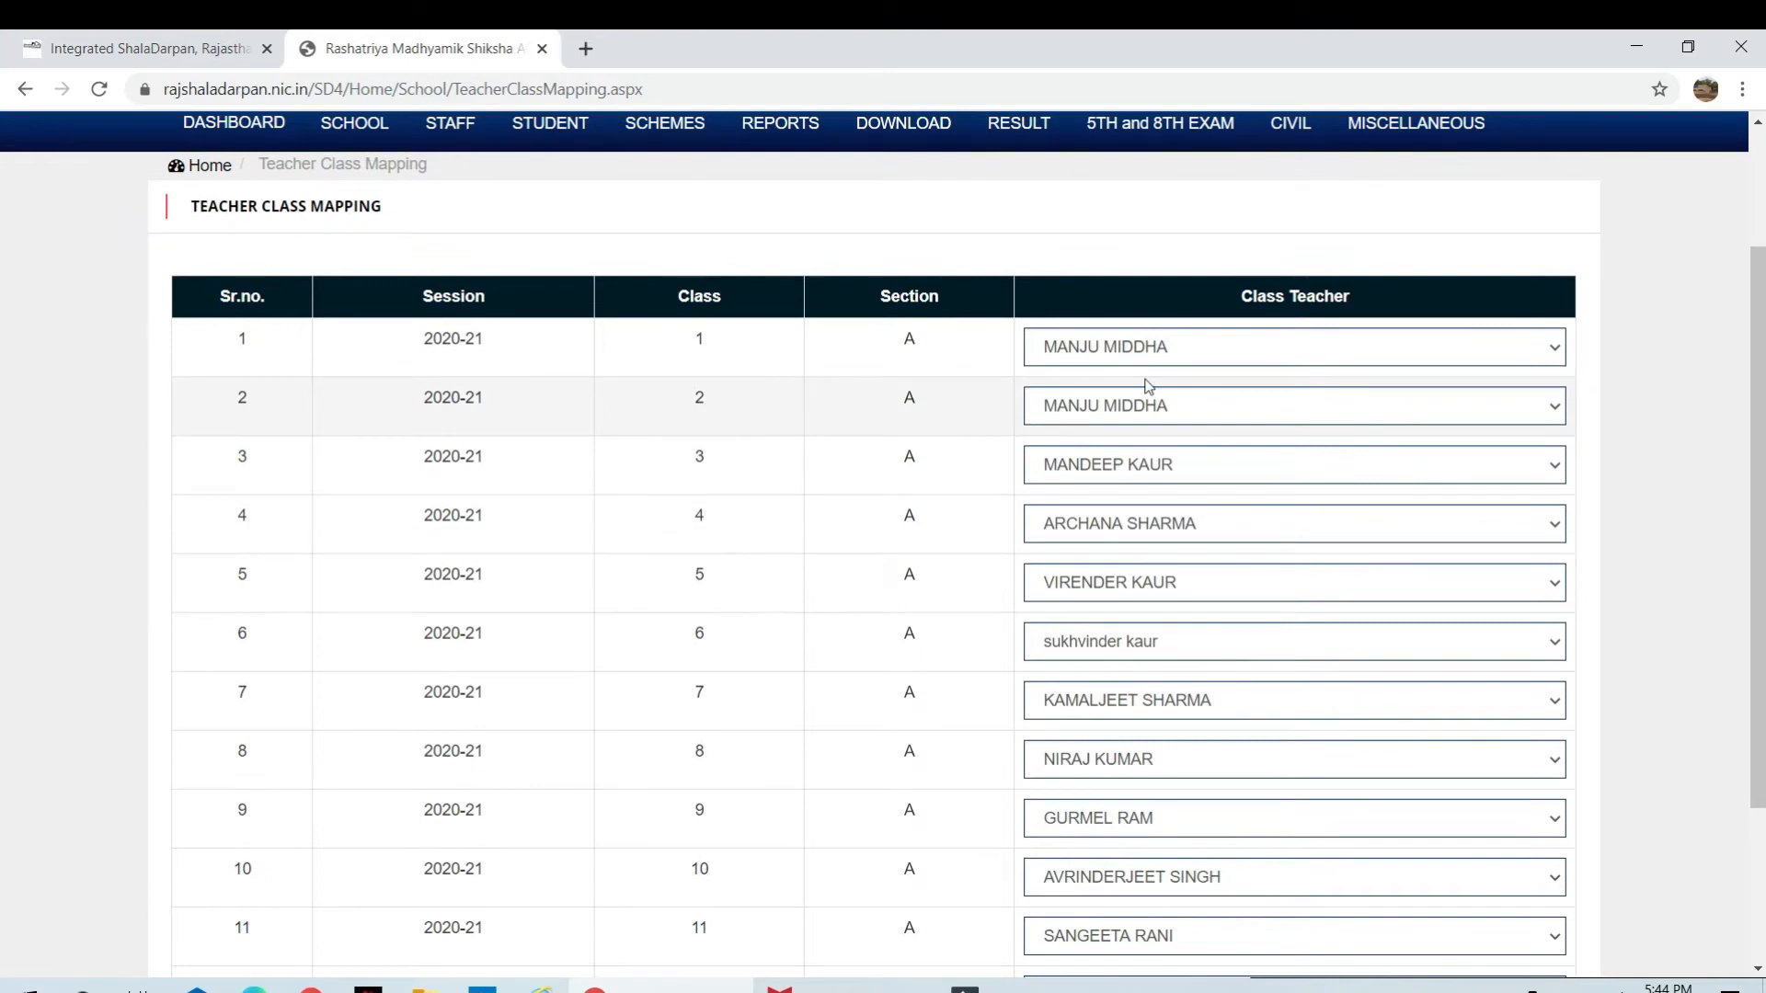
{"action": "scroll", "coordinate": [1094, 442], "scroll_direction": "down", "scroll_amount": 2}
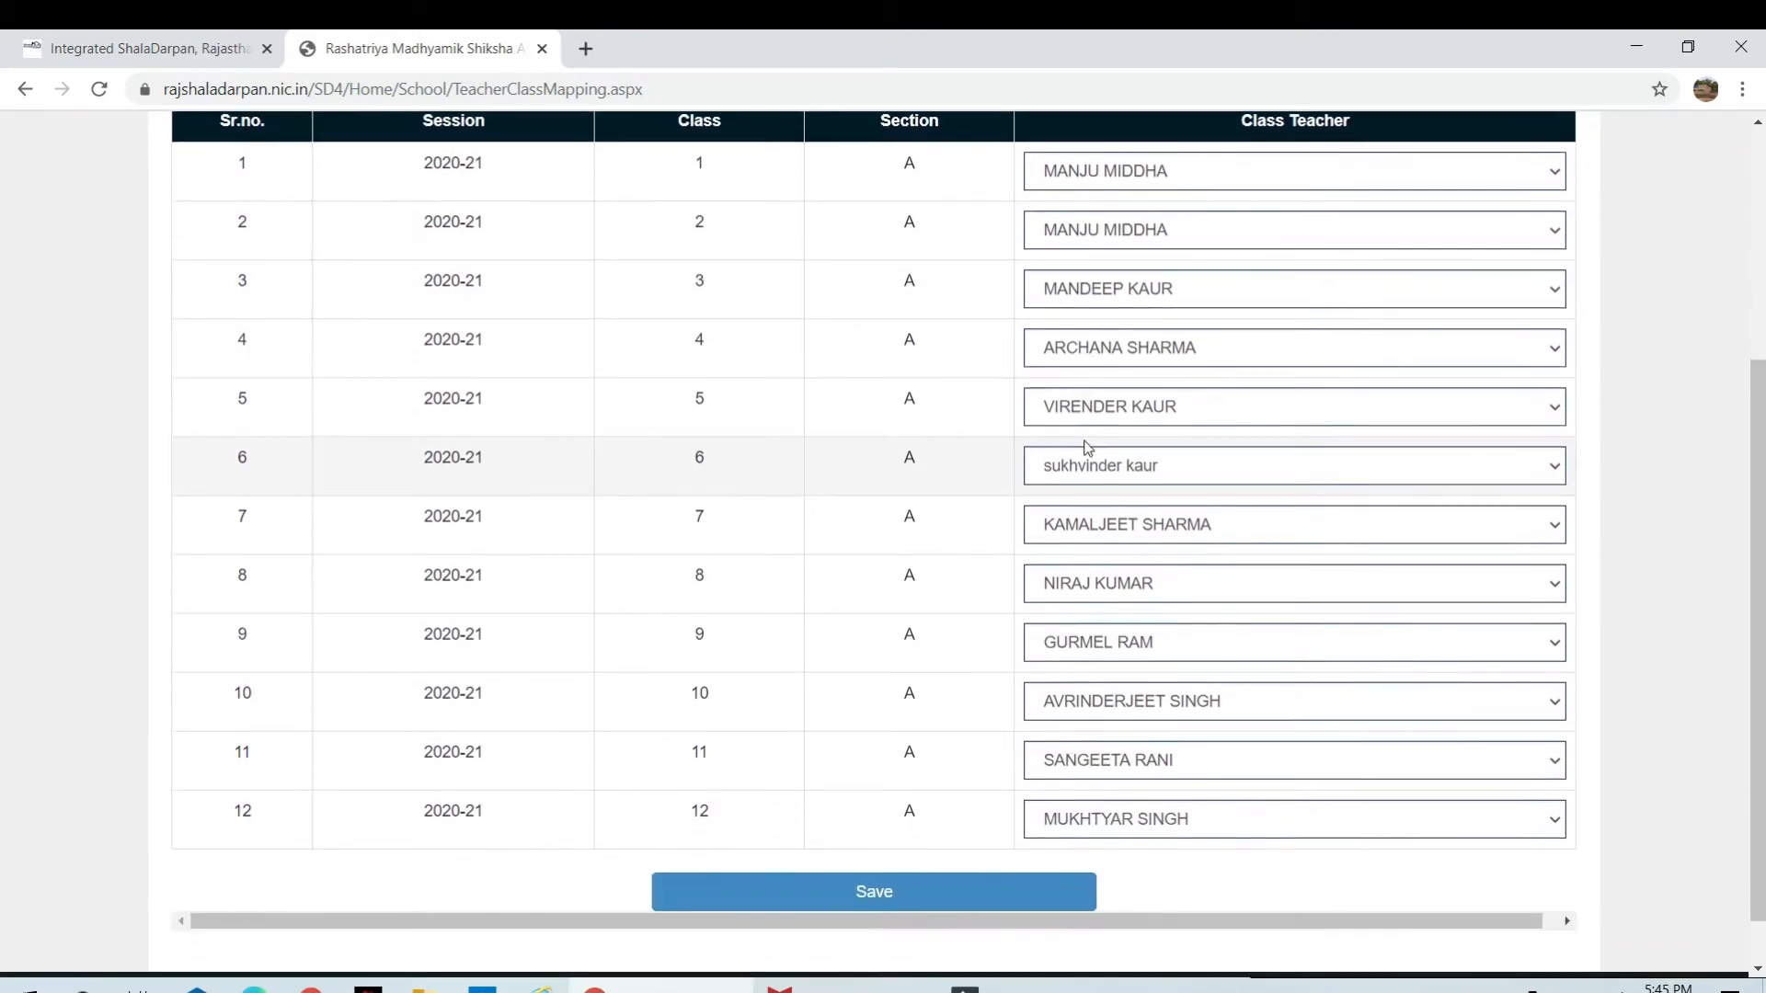
{"action": "scroll", "coordinate": [1088, 448], "scroll_direction": "up", "scroll_amount": 4}
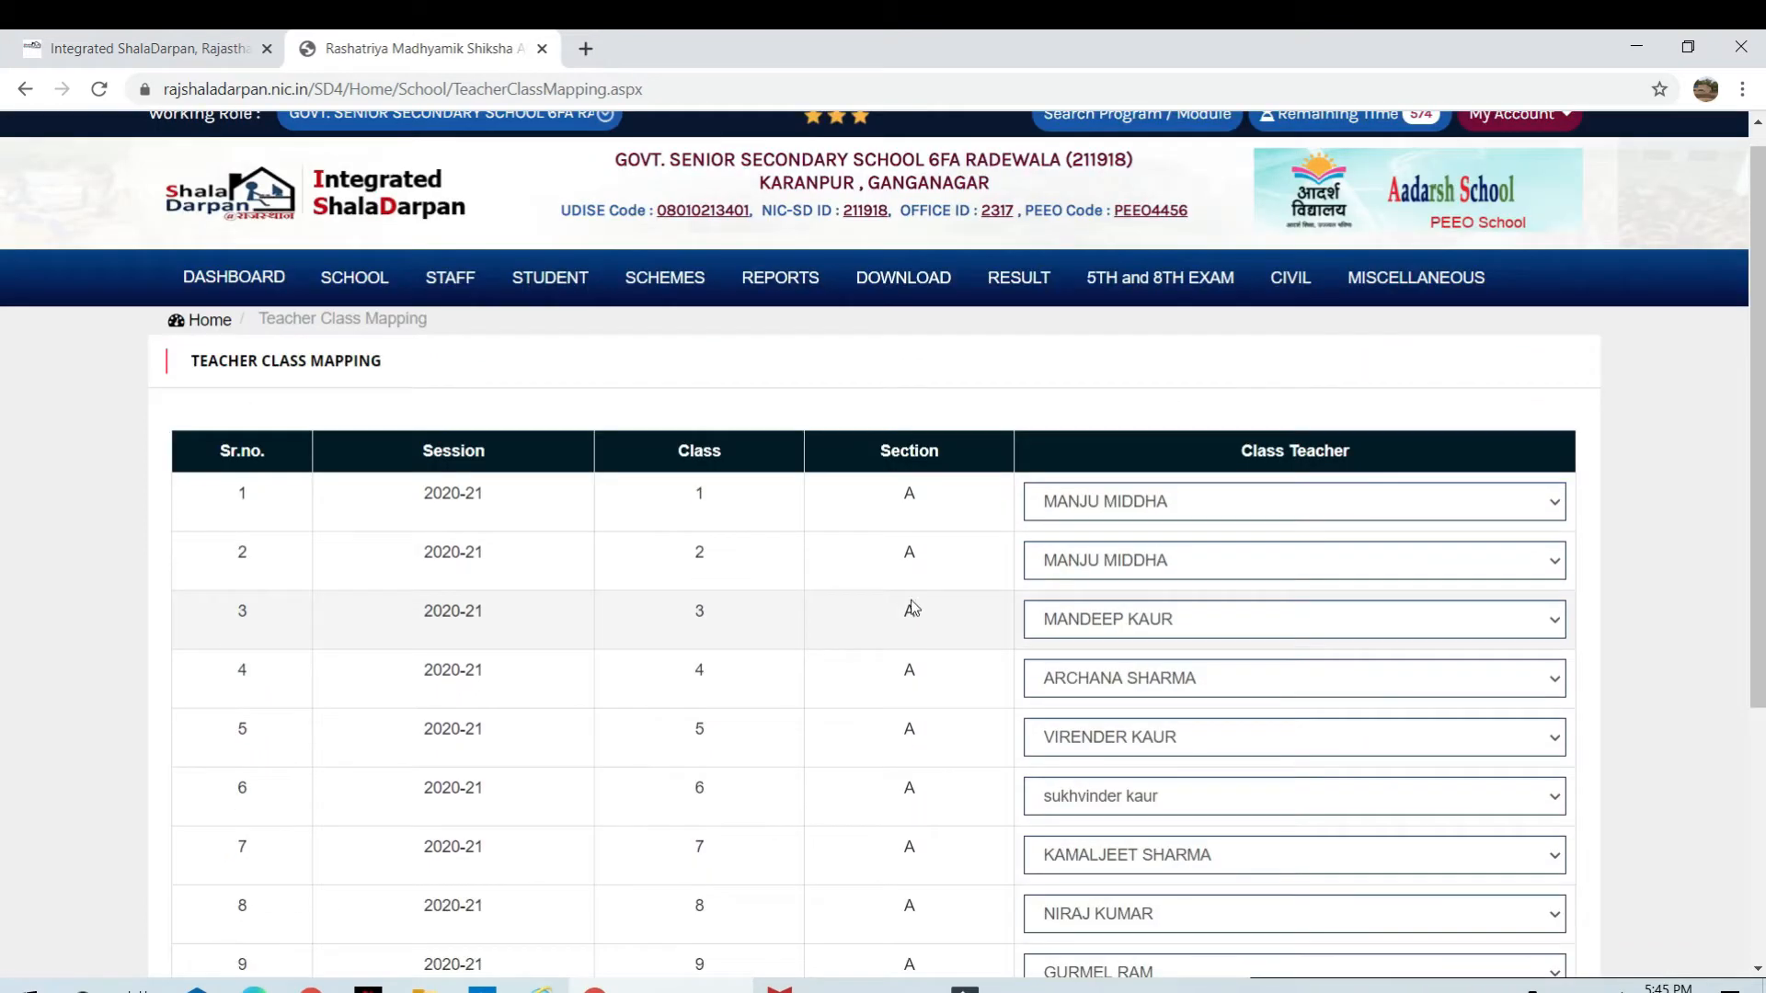
Open Subject Teacher Mapping and load the subject list for session 2019-20, class 1, section A.
{"action": "left_click", "coordinate": [1046, 292]}
{"action": "left_click", "coordinate": [420, 411]}
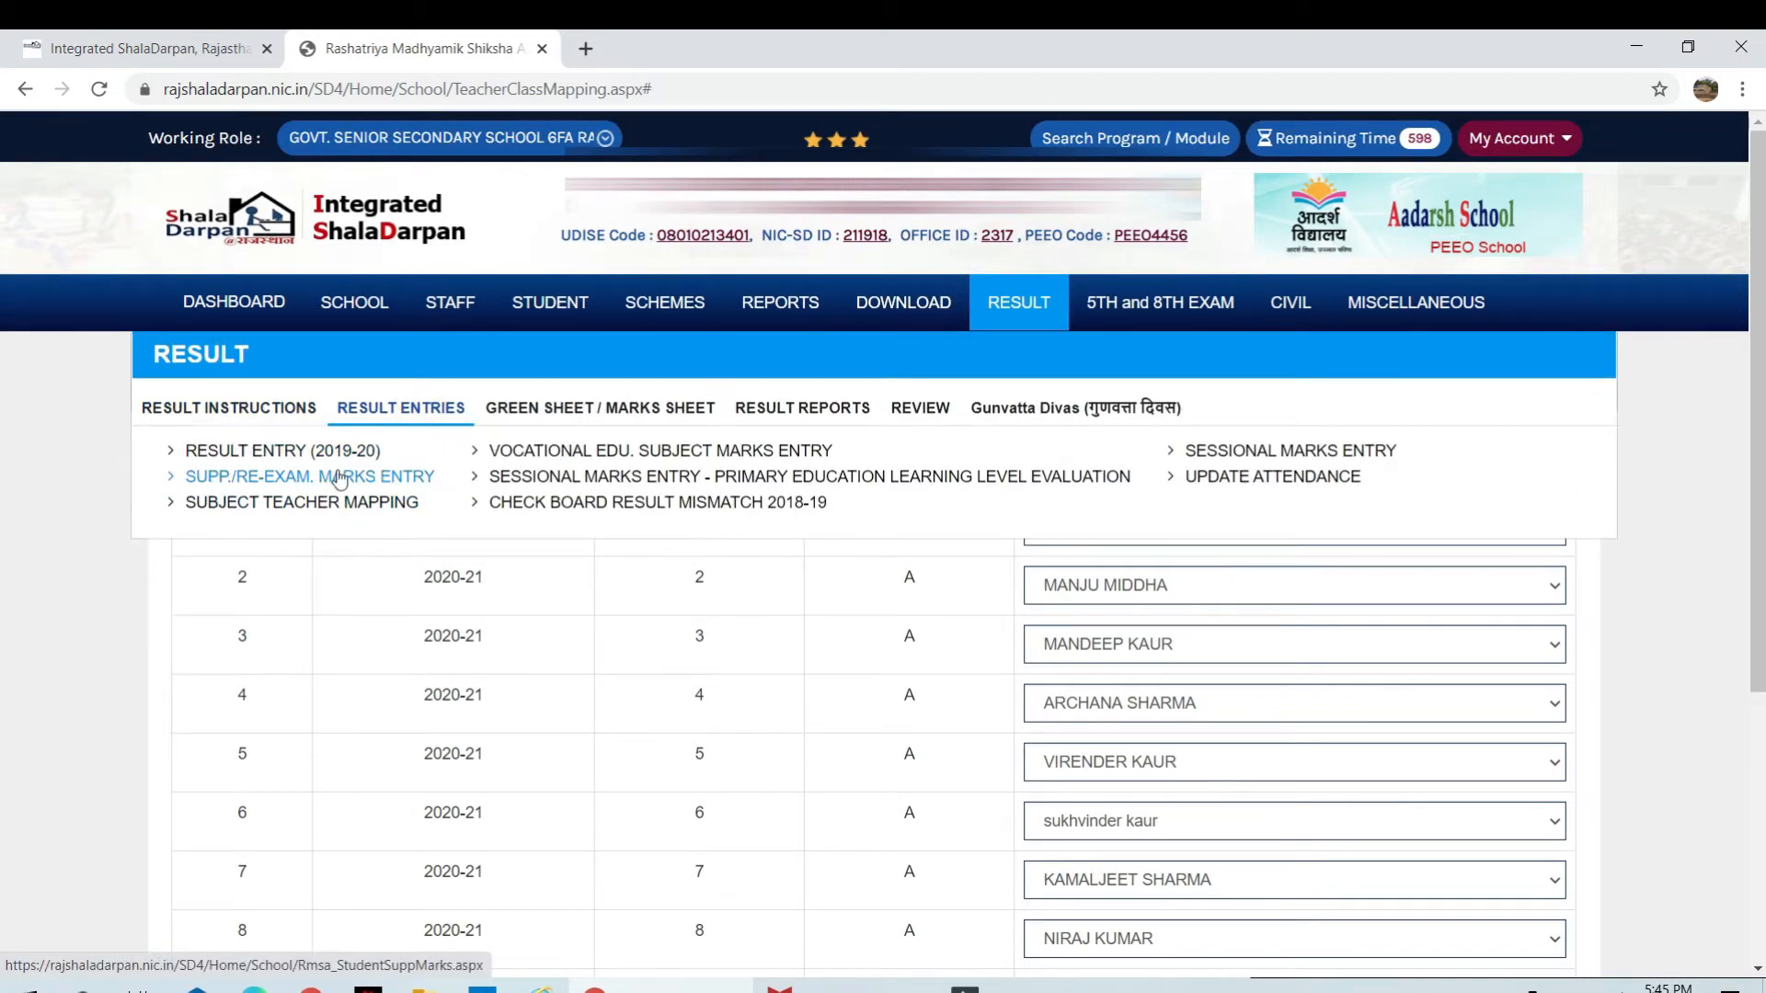
{"action": "left_click", "coordinate": [331, 502]}
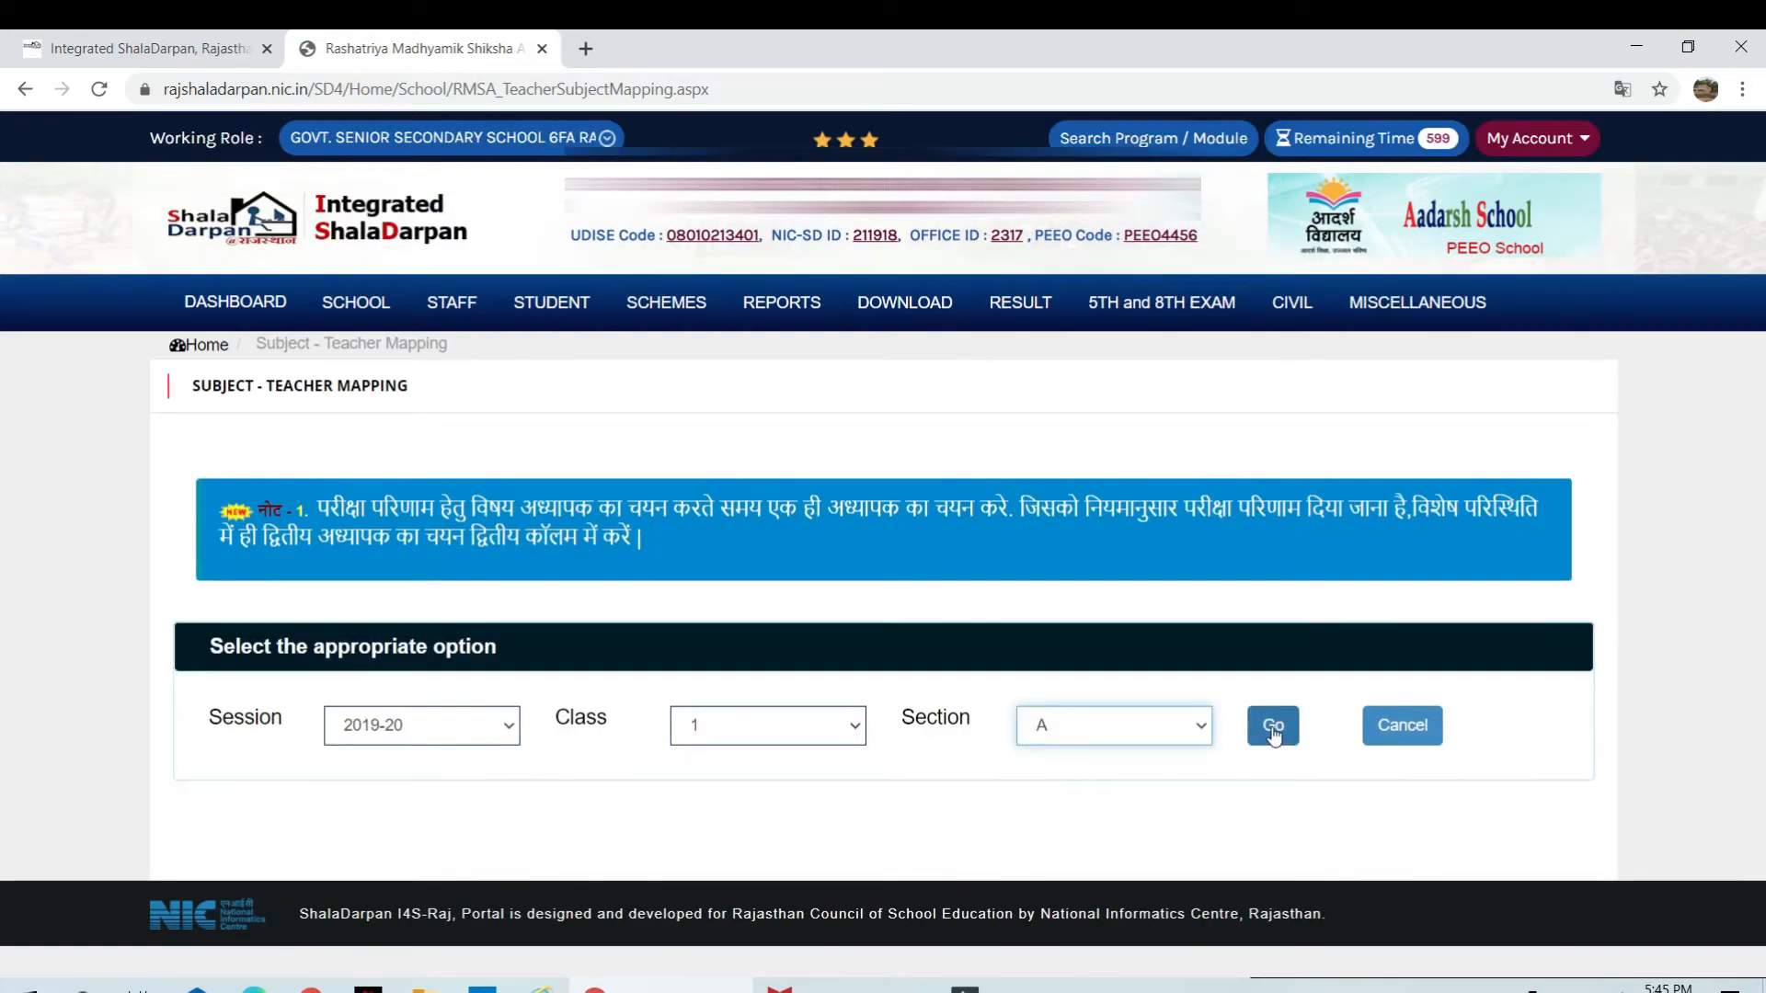
{"action": "left_click", "coordinate": [1273, 728]}
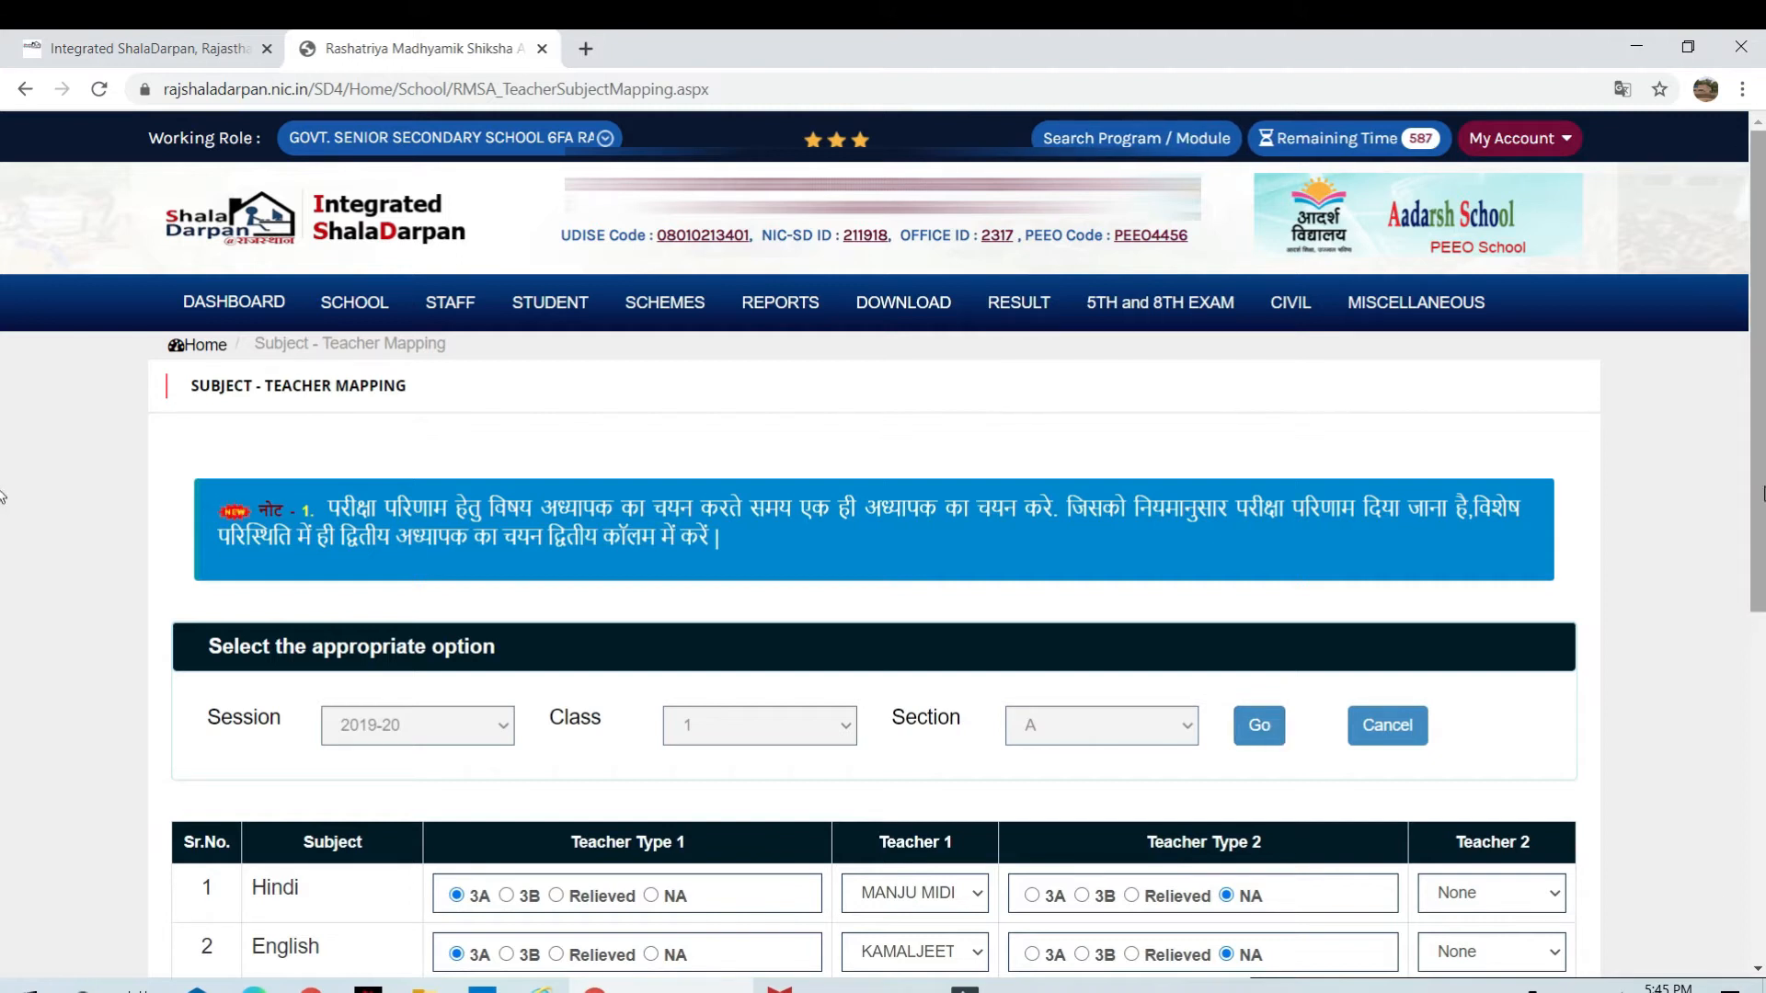
Set the English subject's first teacher type to Relieved and look through its list of available teachers.
{"action": "left_click_drag", "start_coordinate": [1760, 497], "coordinate": [1738, 733]}
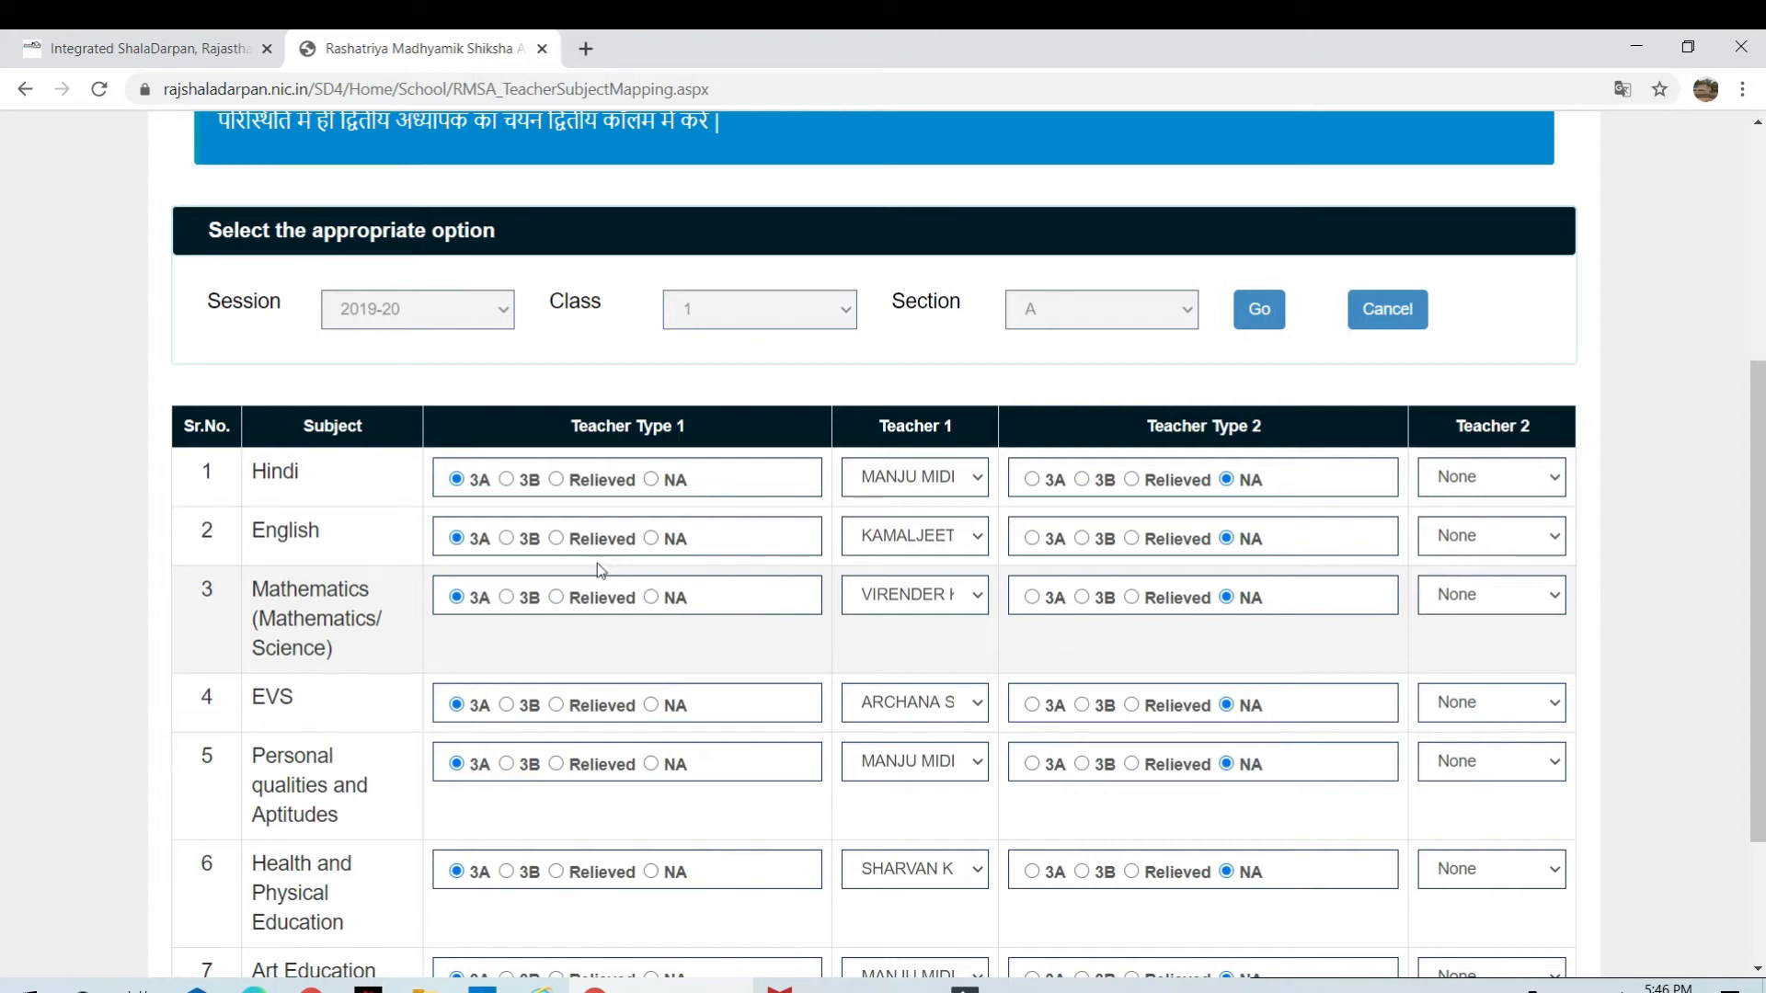
{"action": "left_click", "coordinate": [556, 538]}
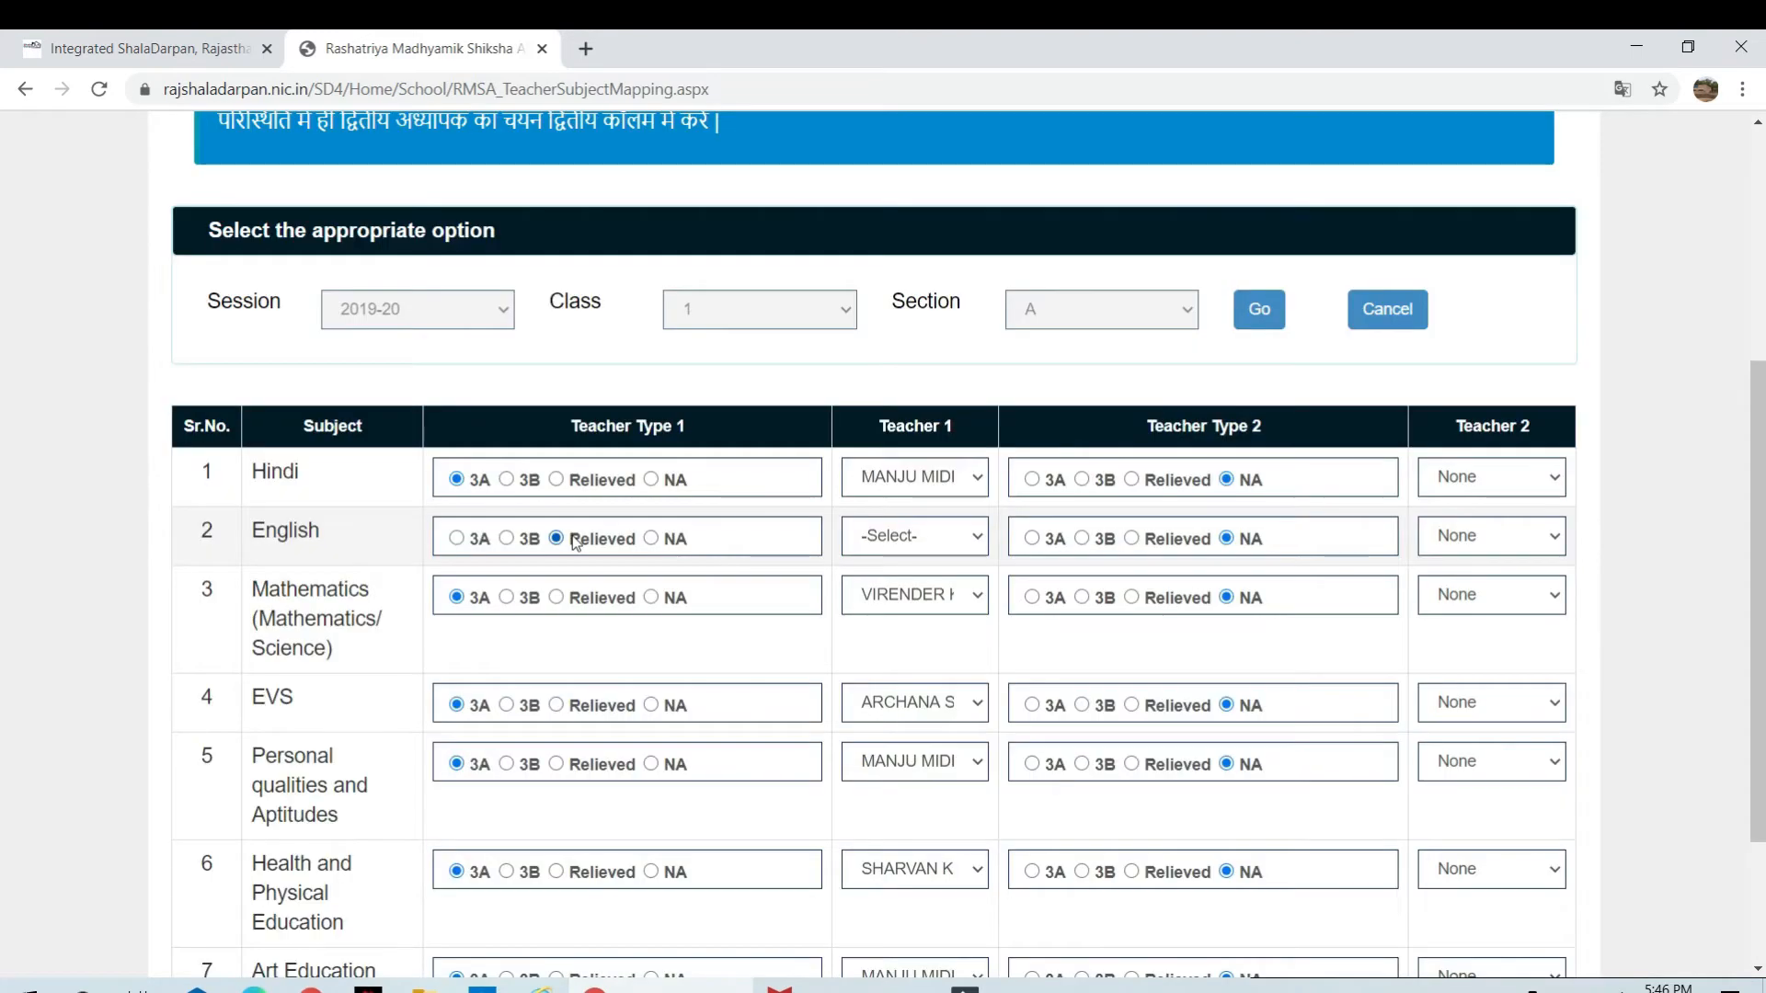
{"action": "left_click", "coordinate": [936, 536]}
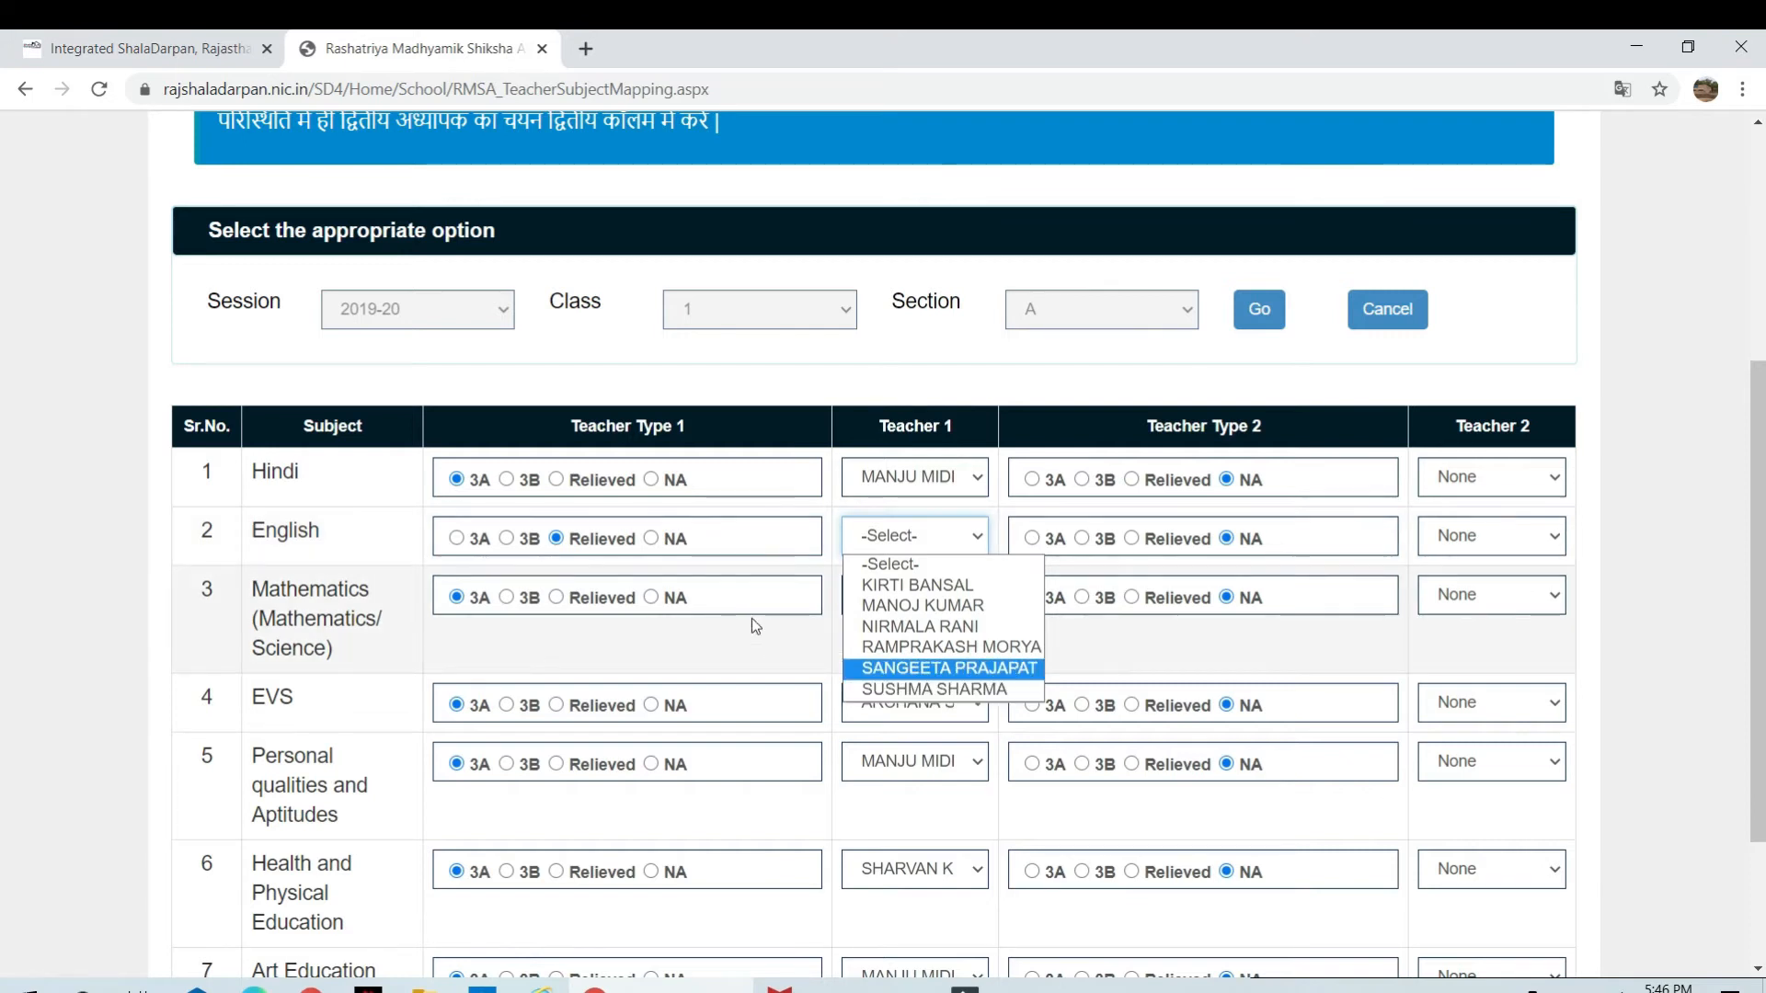
{"action": "left_click", "coordinate": [756, 644]}
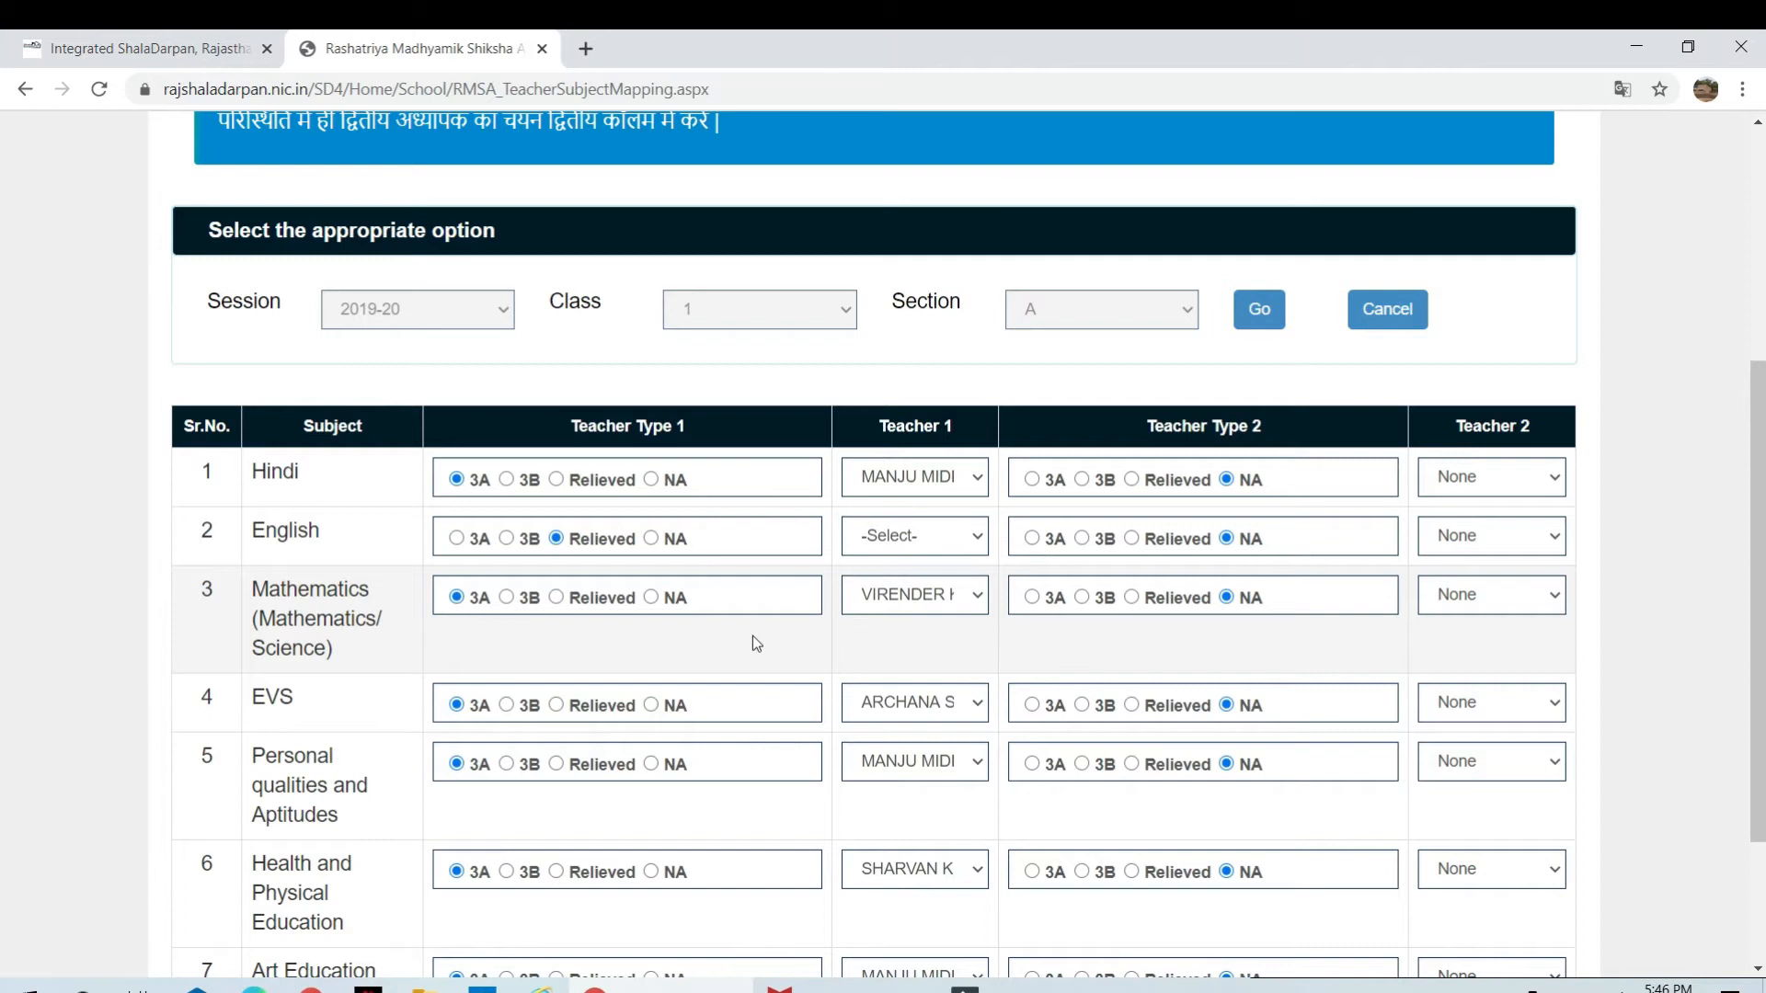
{"action": "scroll", "coordinate": [752, 636], "scroll_direction": "up", "scroll_amount": 3}
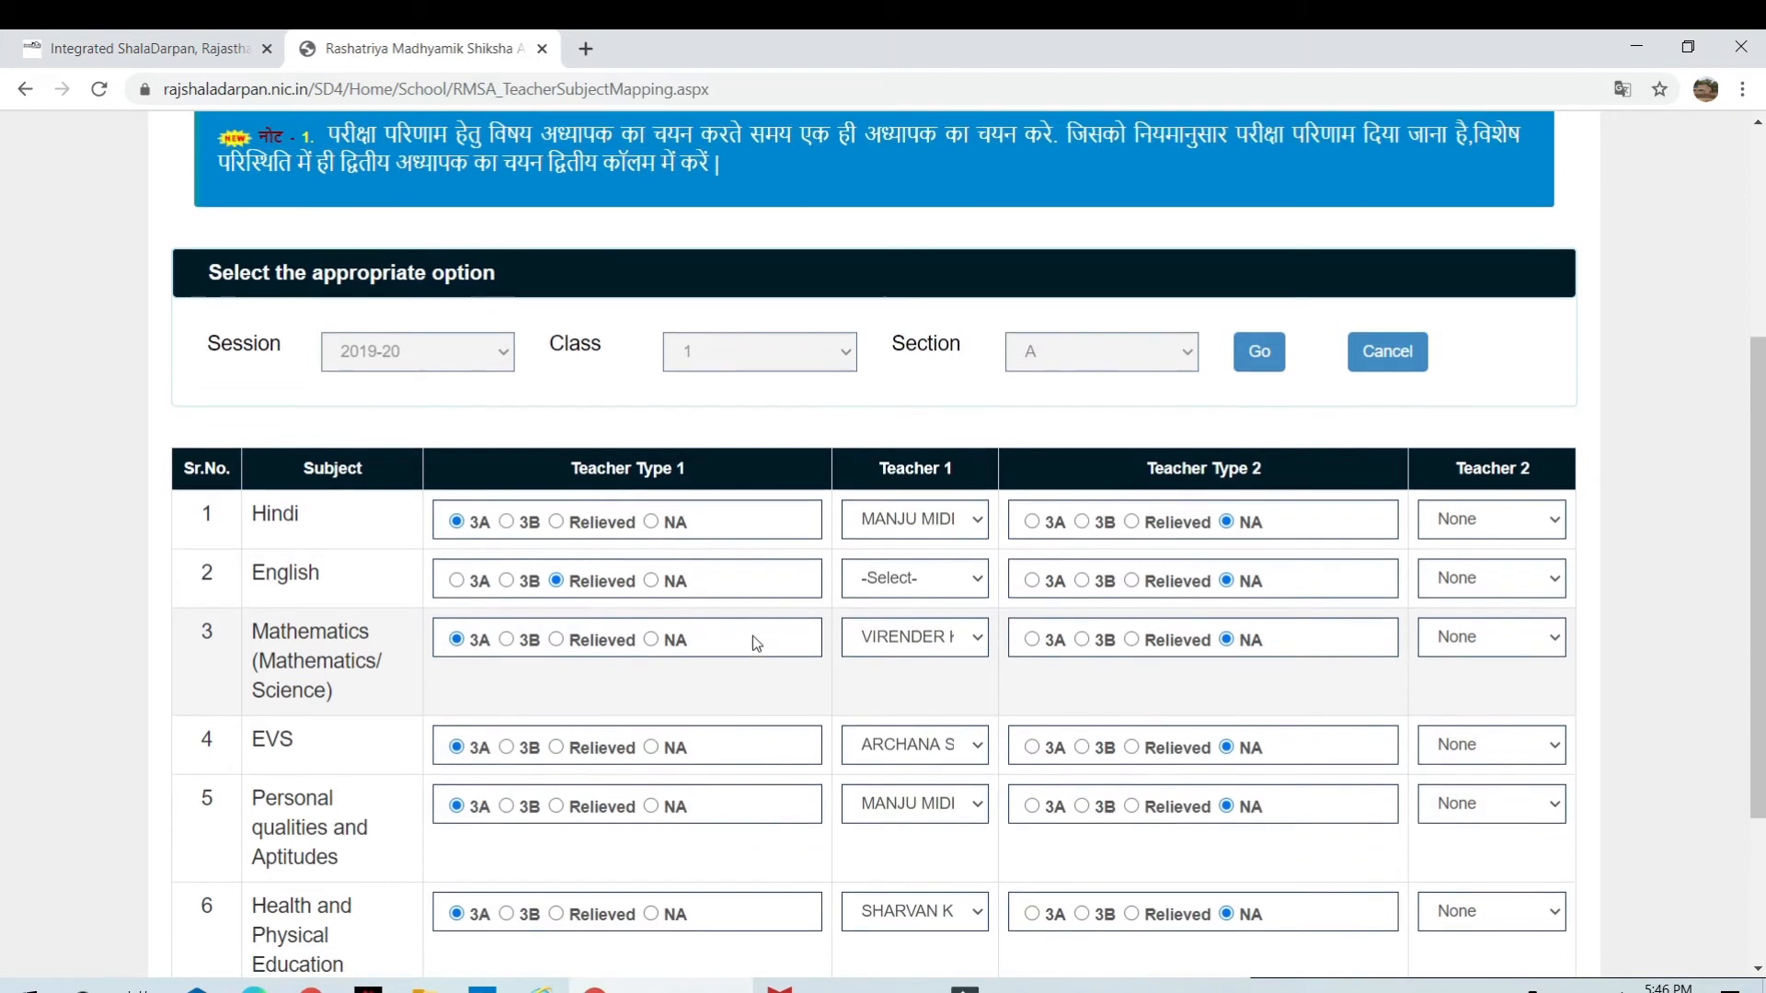
{"action": "scroll", "coordinate": [752, 634], "scroll_direction": "up", "scroll_amount": 1}
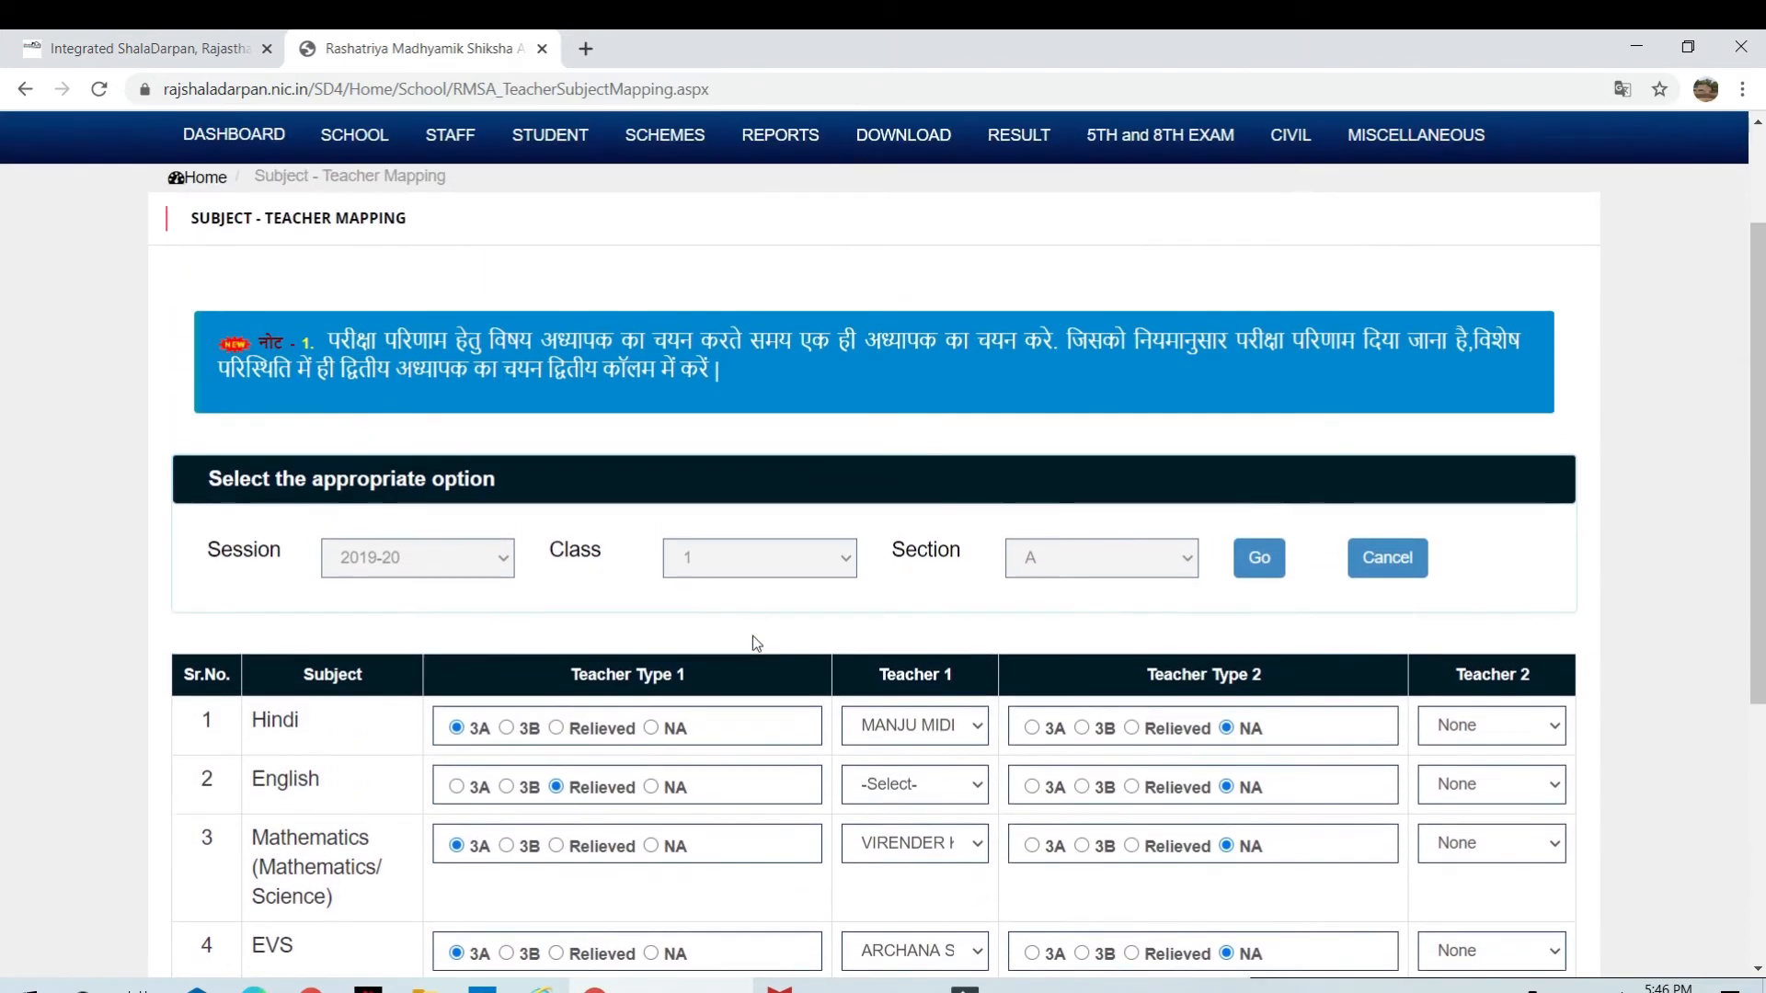
{"action": "scroll", "coordinate": [752, 641], "scroll_direction": "up", "scroll_amount": 2}
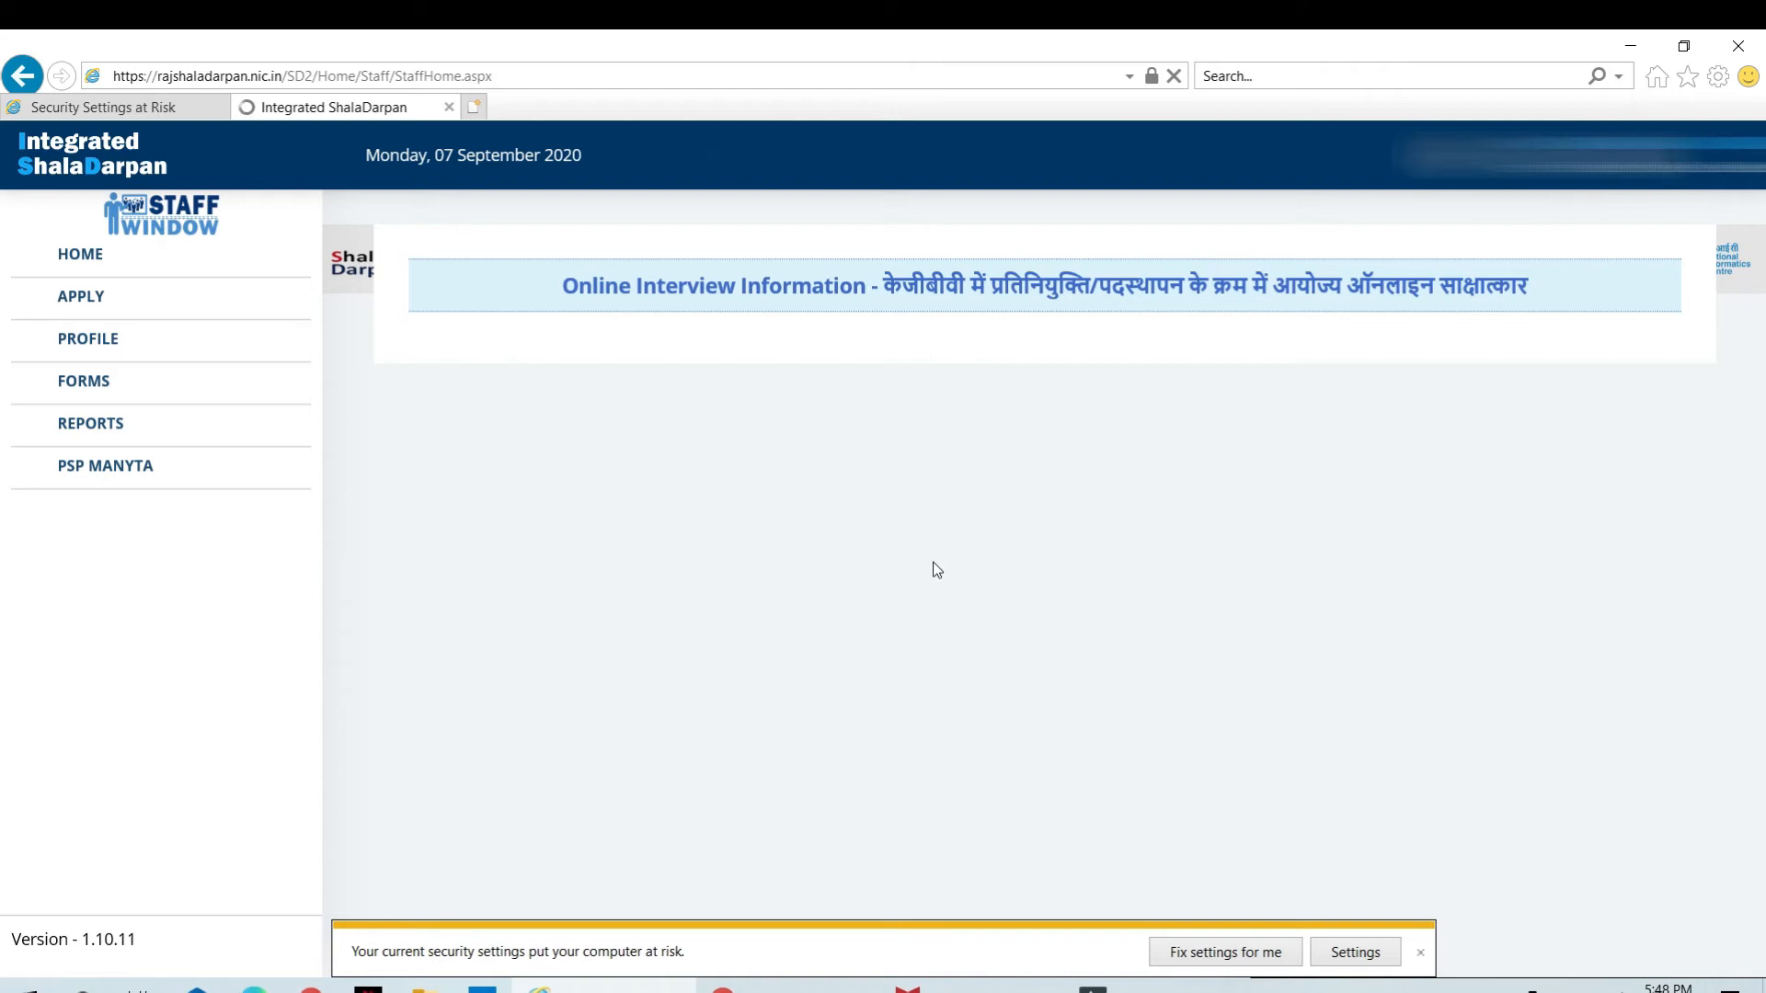
In the Staff Window, open the TAF Teacher Format (Session 2020-21) form and verify the teacher's basic details.
{"action": "left_click", "coordinate": [224, 391]}
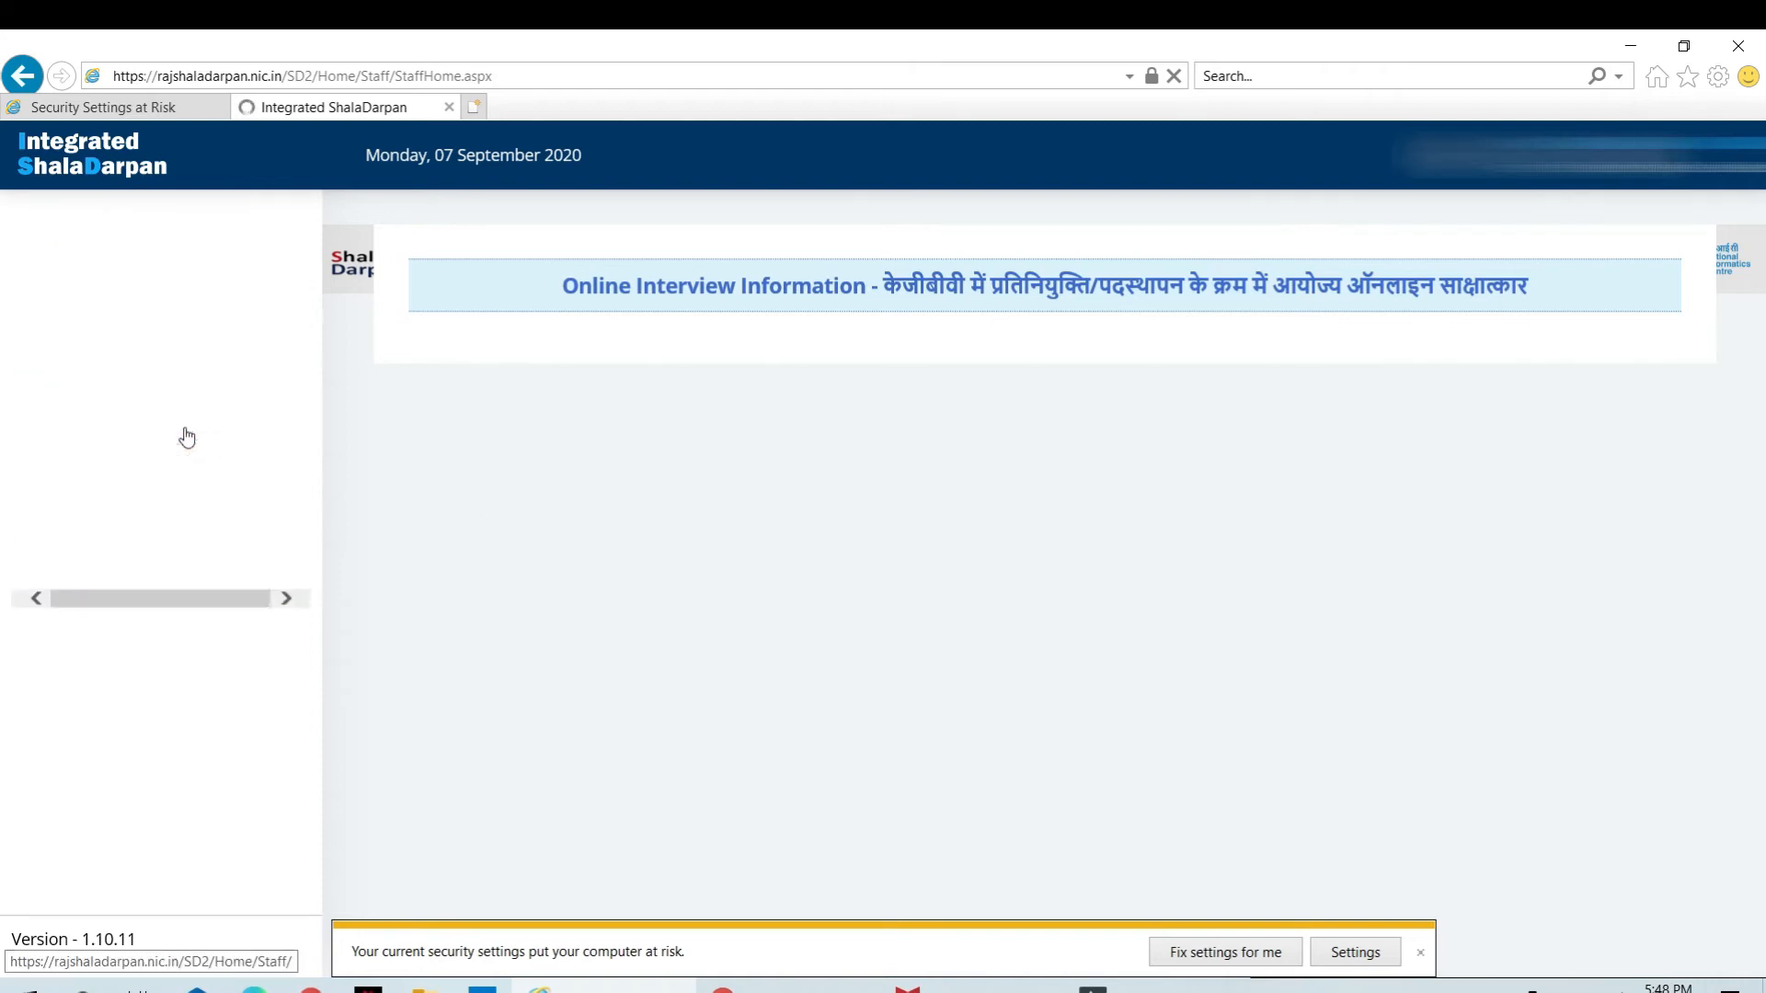
{"action": "left_click", "coordinate": [164, 426]}
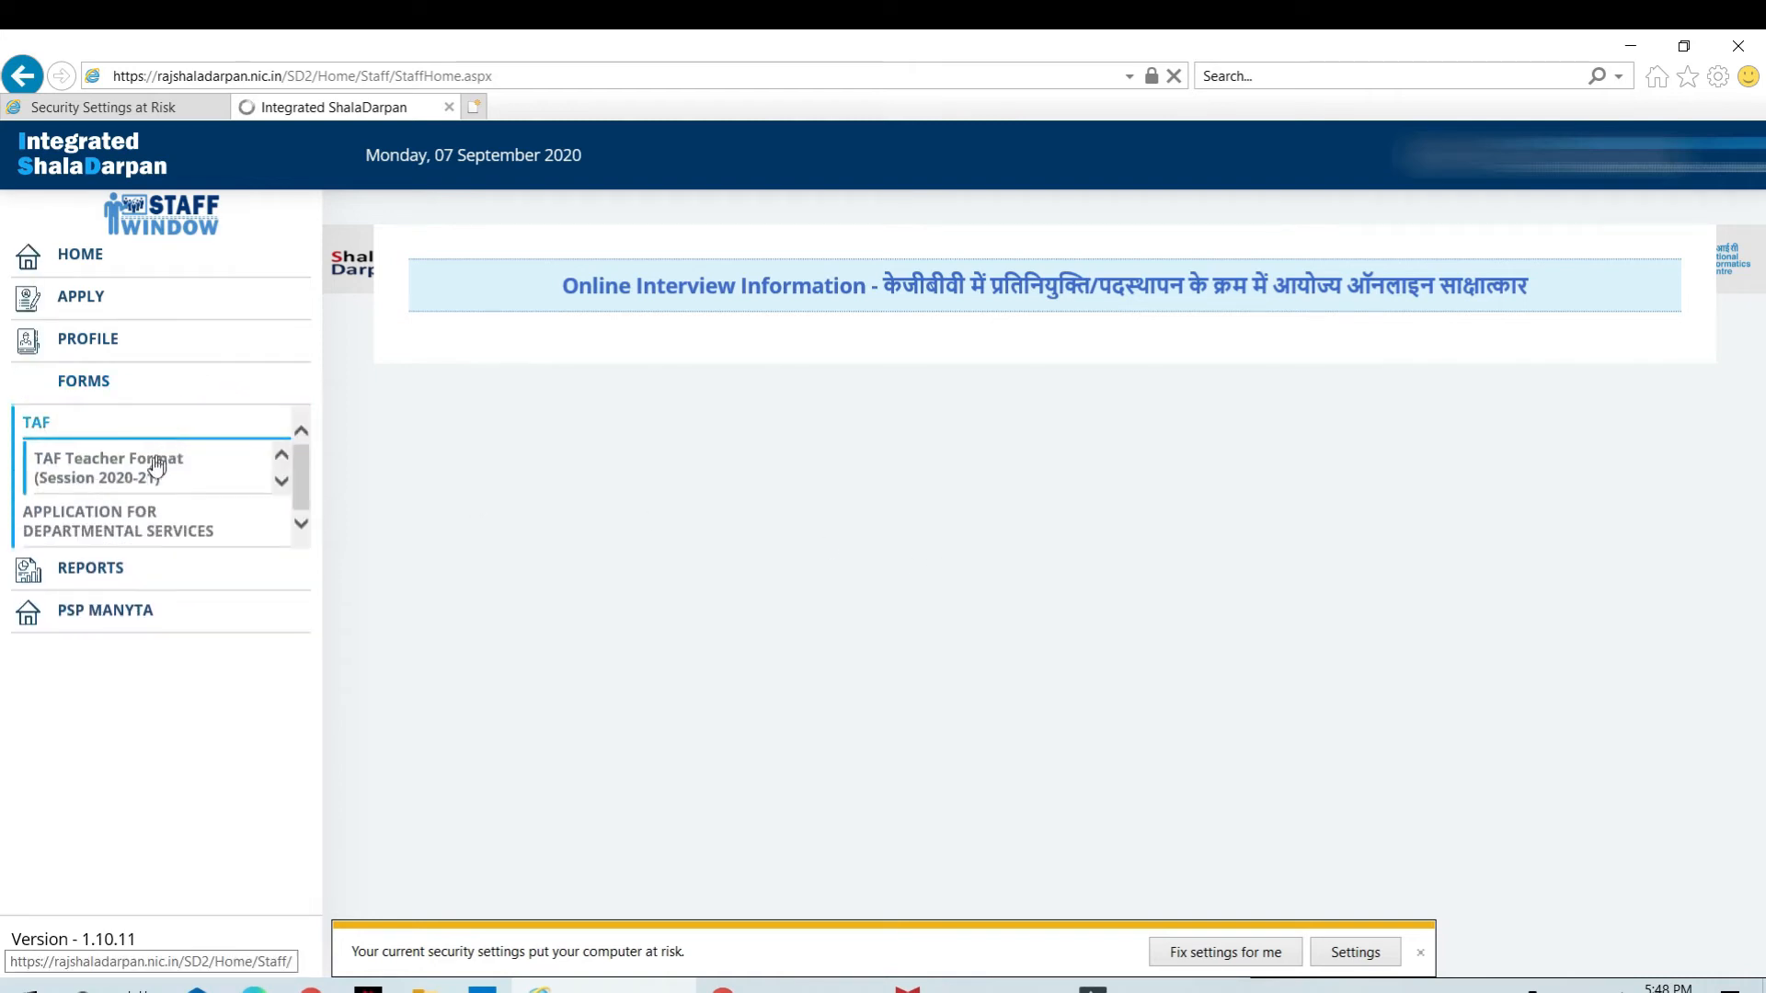
{"action": "left_click", "coordinate": [155, 467]}
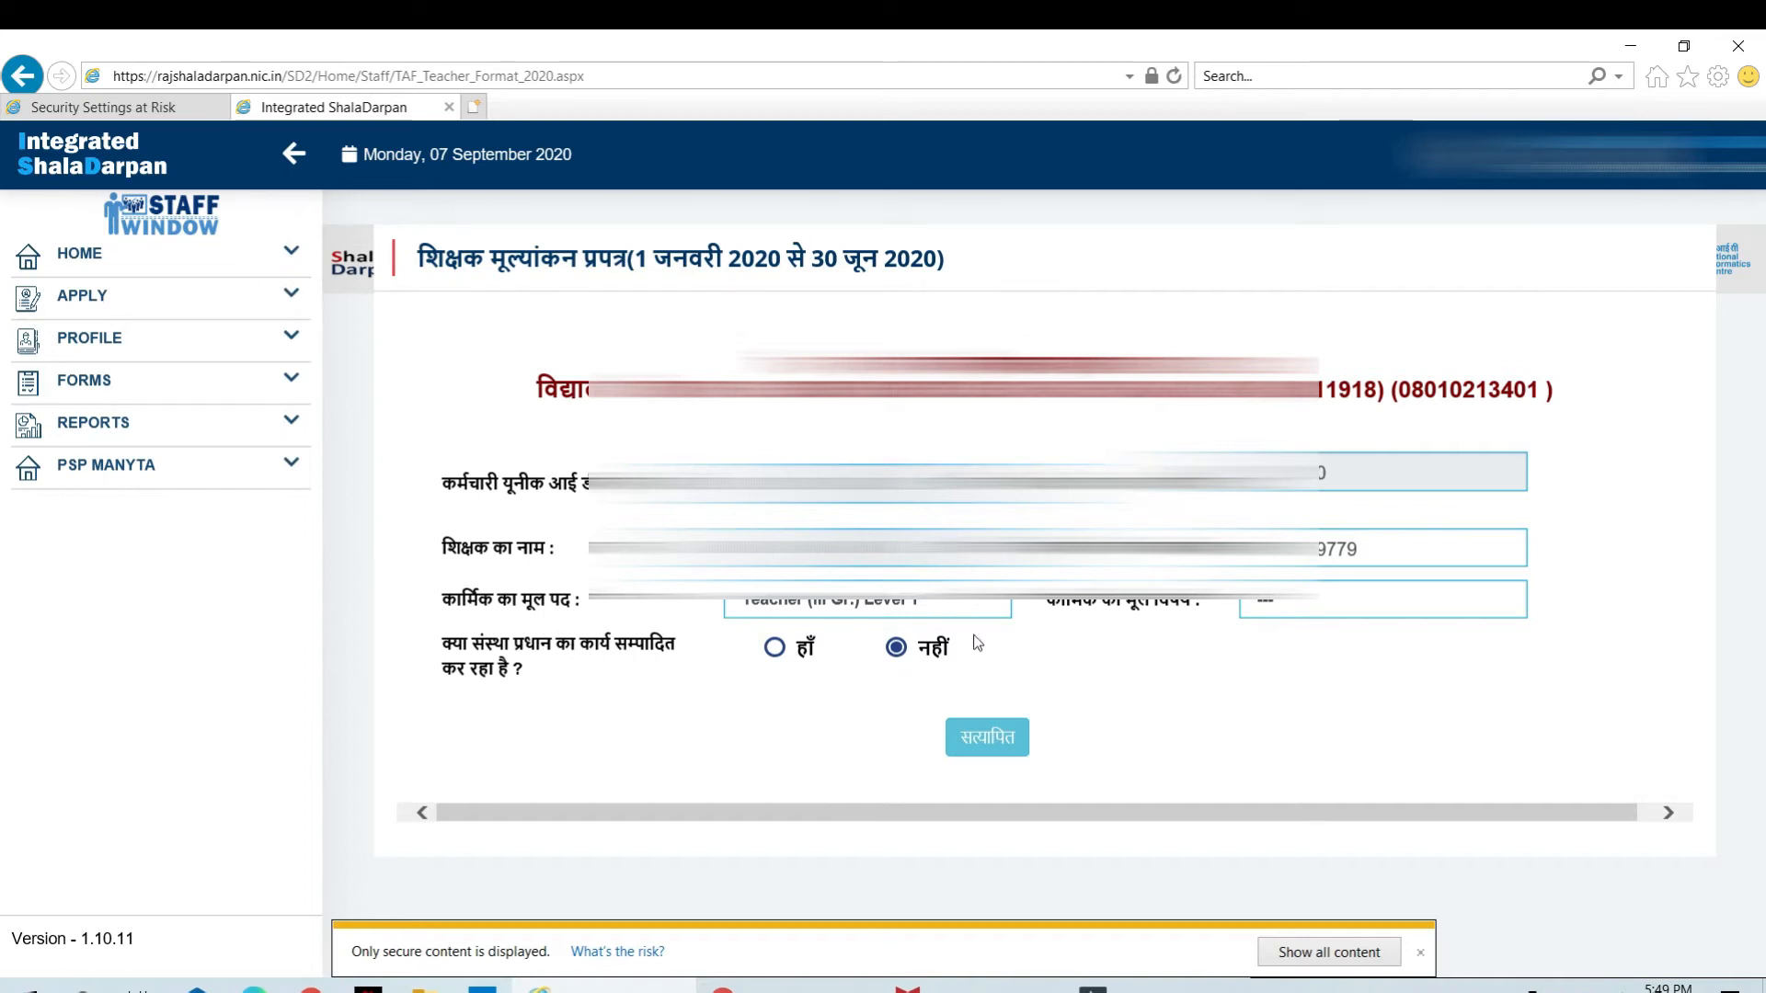
{"action": "left_click", "coordinate": [977, 737]}
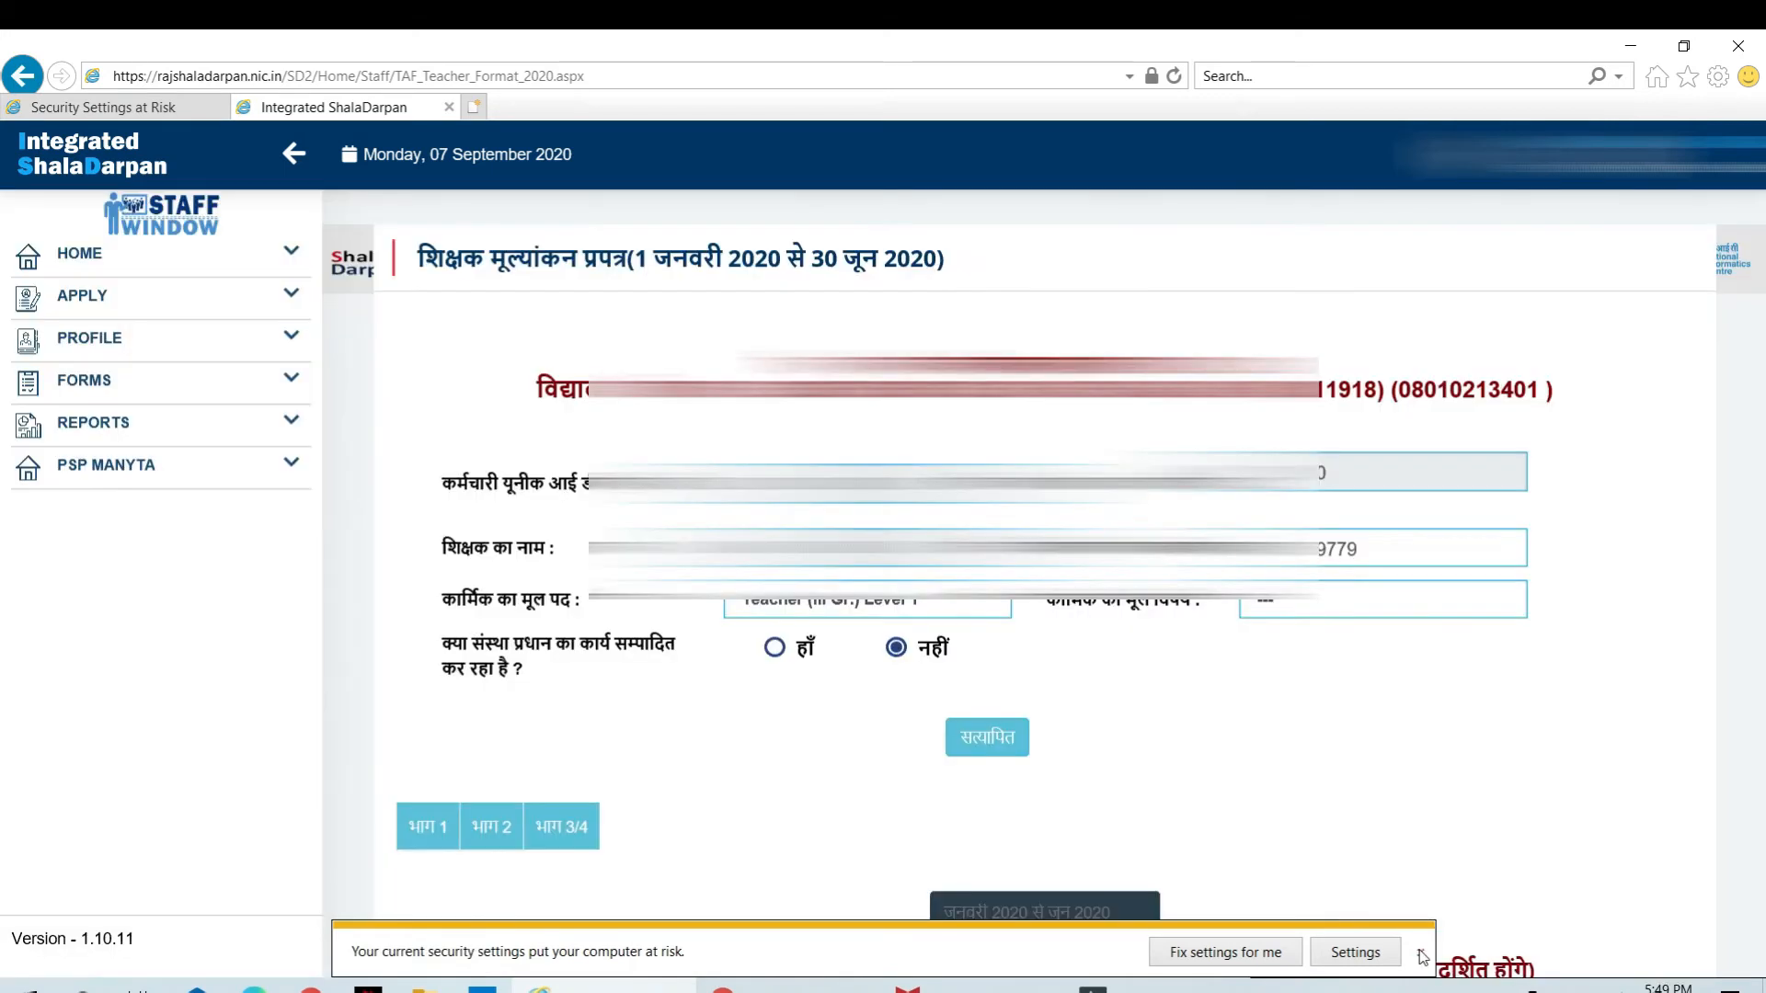
Dismiss the browser's security warning, then review sections 1.1 to 1.5 of Part 1 and save them.
{"action": "left_click", "coordinate": [1421, 955]}
{"action": "scroll", "coordinate": [779, 734], "scroll_direction": "down", "scroll_amount": 8}
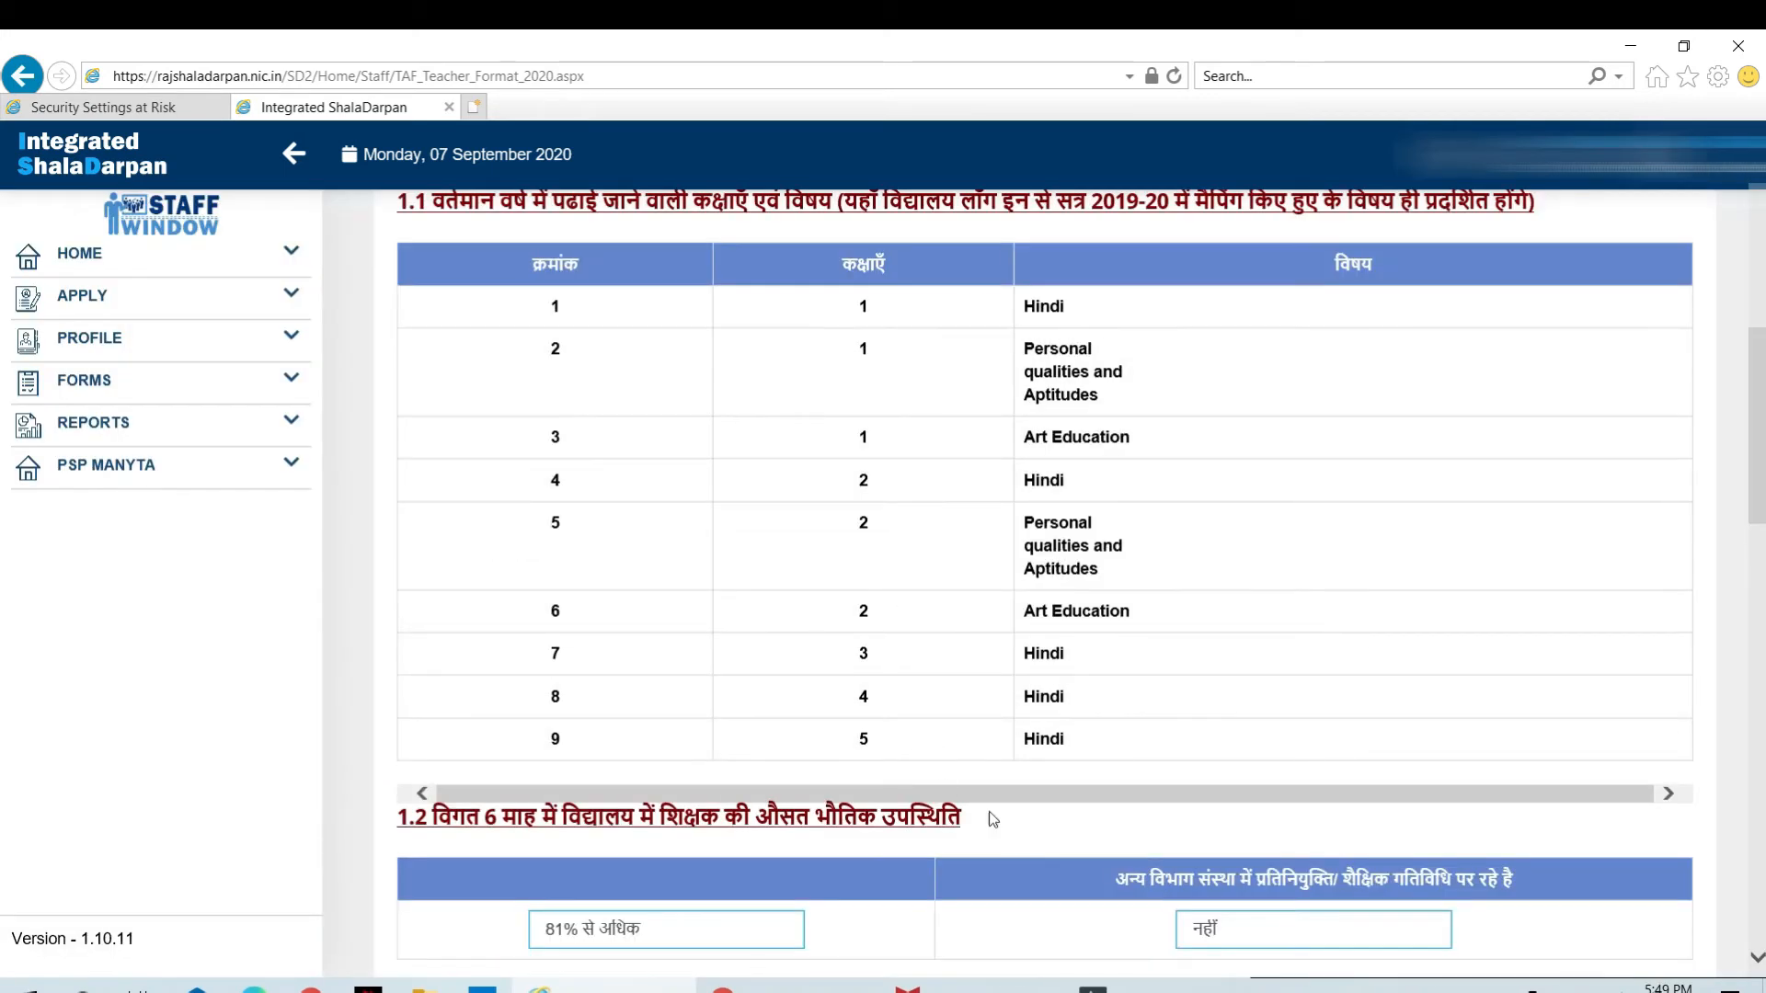
{"action": "scroll", "coordinate": [1054, 610], "scroll_direction": "down", "scroll_amount": 4}
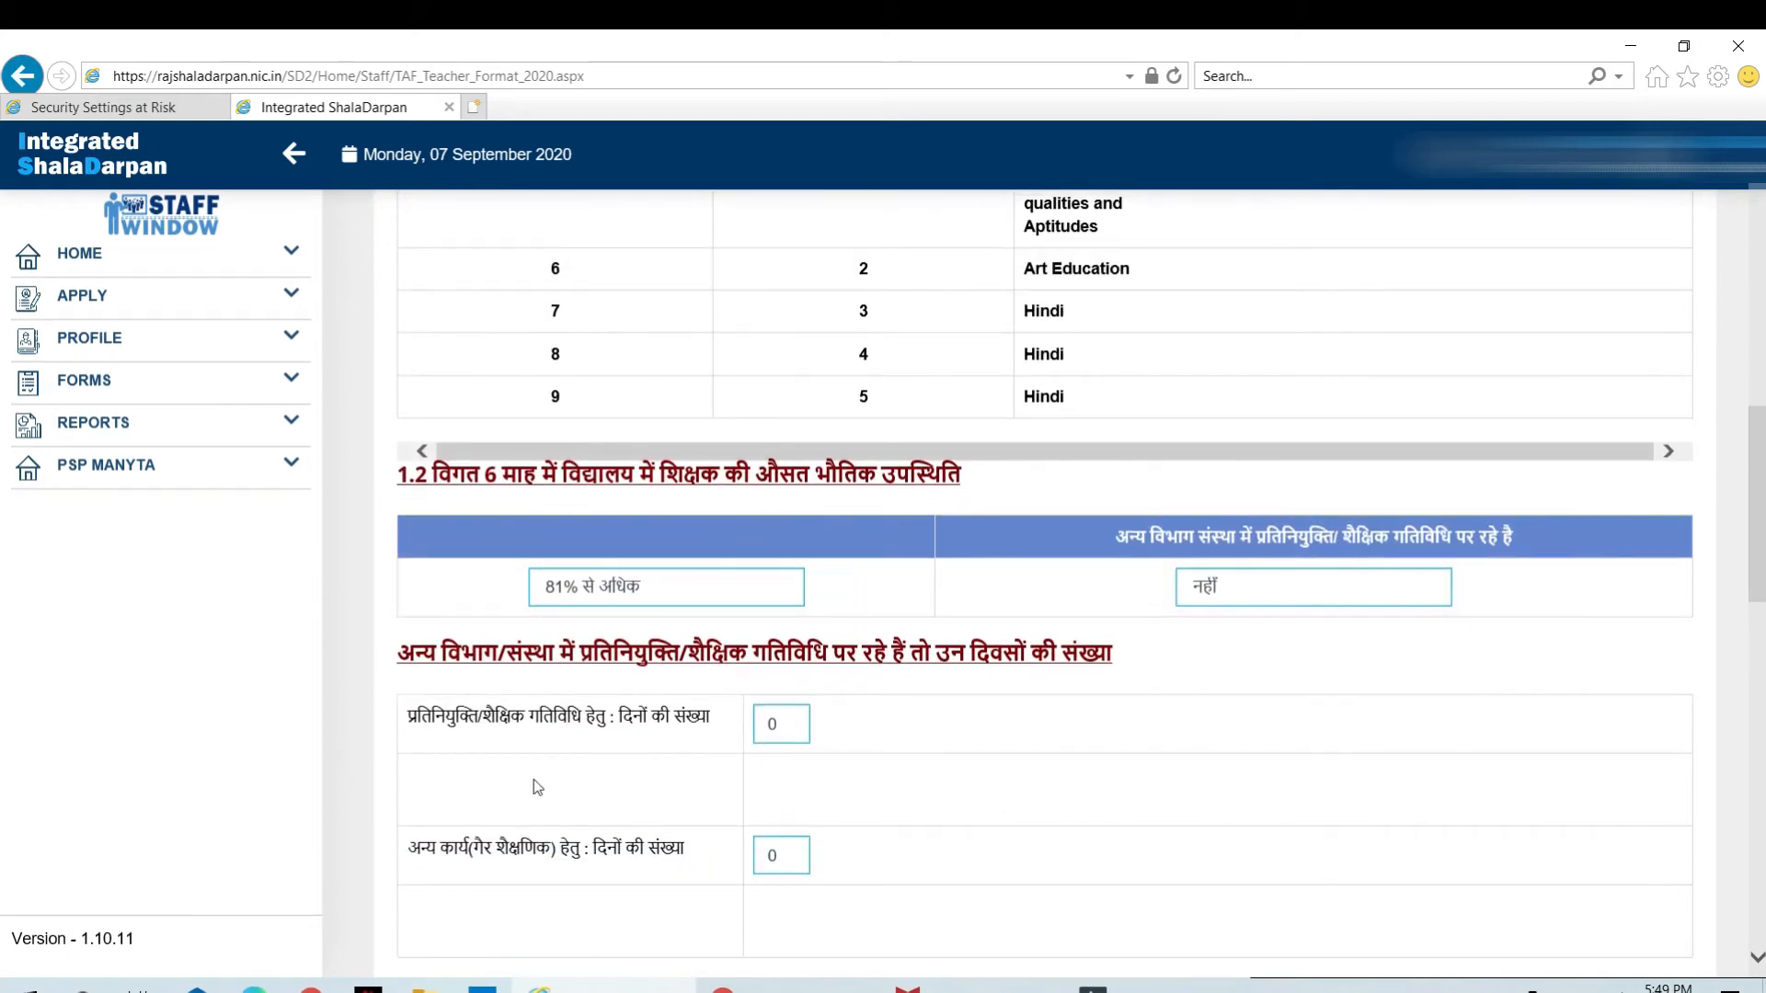
{"action": "scroll", "coordinate": [538, 787], "scroll_direction": "down", "scroll_amount": 2}
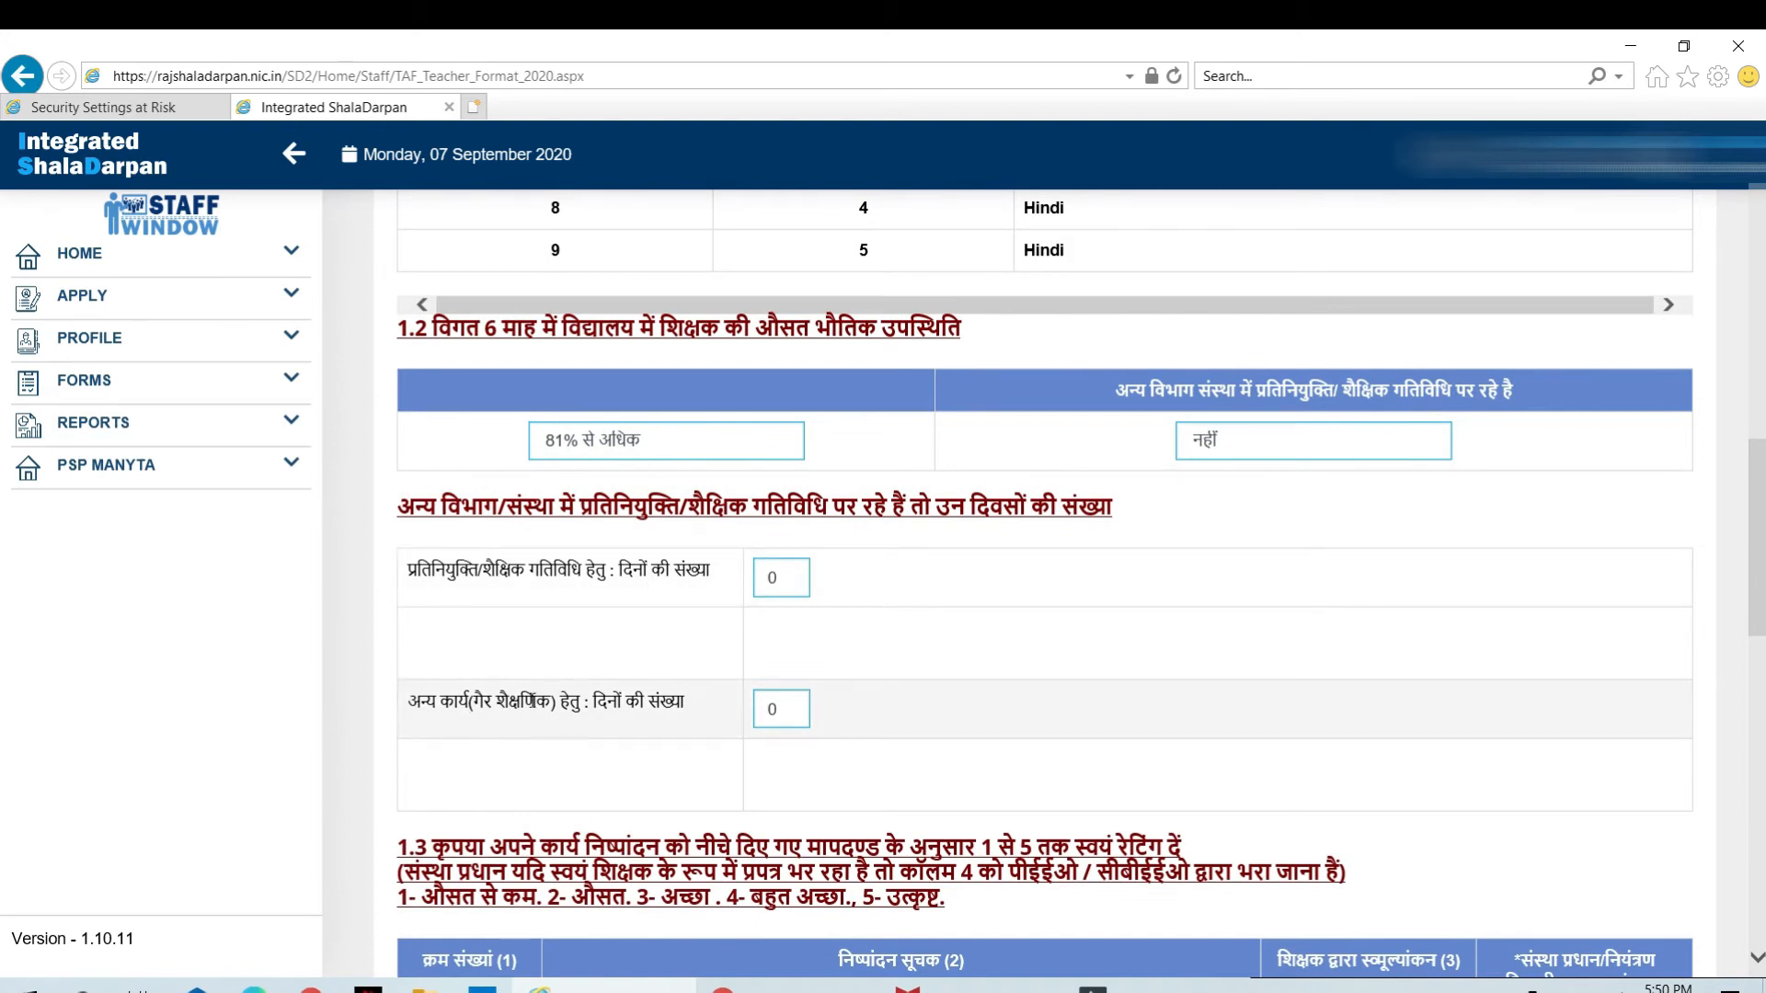
{"action": "scroll", "coordinate": [745, 722], "scroll_direction": "down", "scroll_amount": 4}
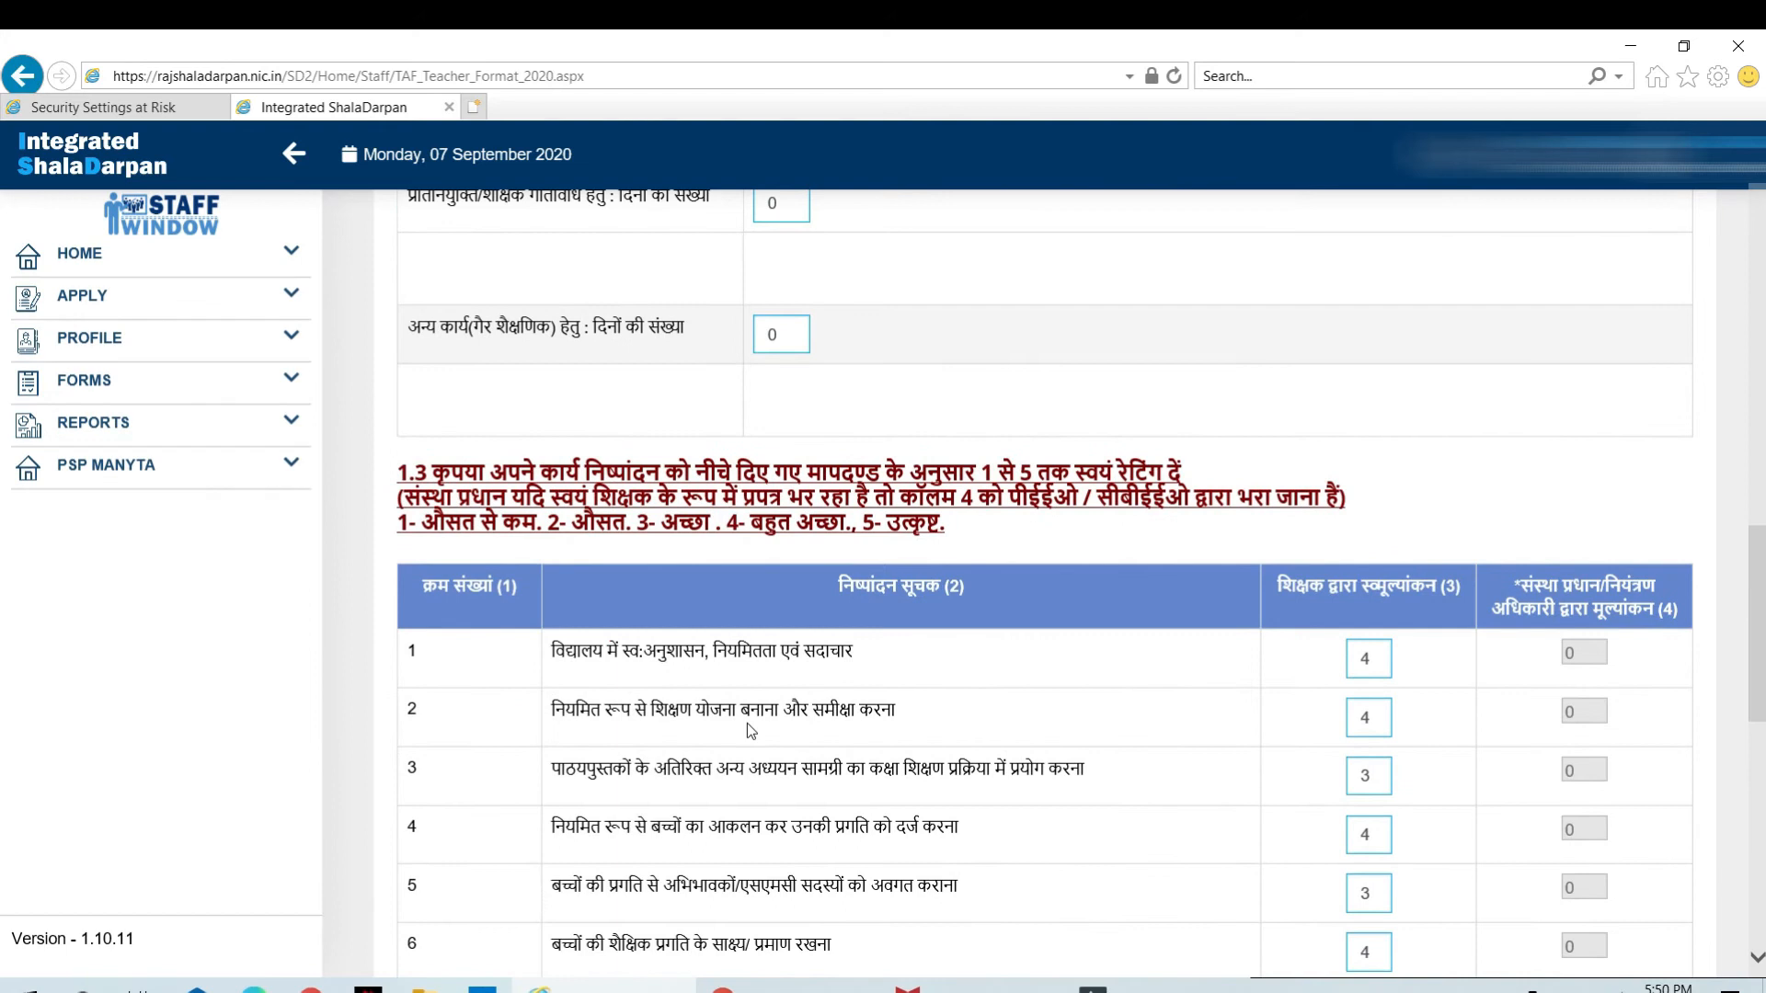
{"action": "scroll", "coordinate": [747, 723], "scroll_direction": "down", "scroll_amount": 1}
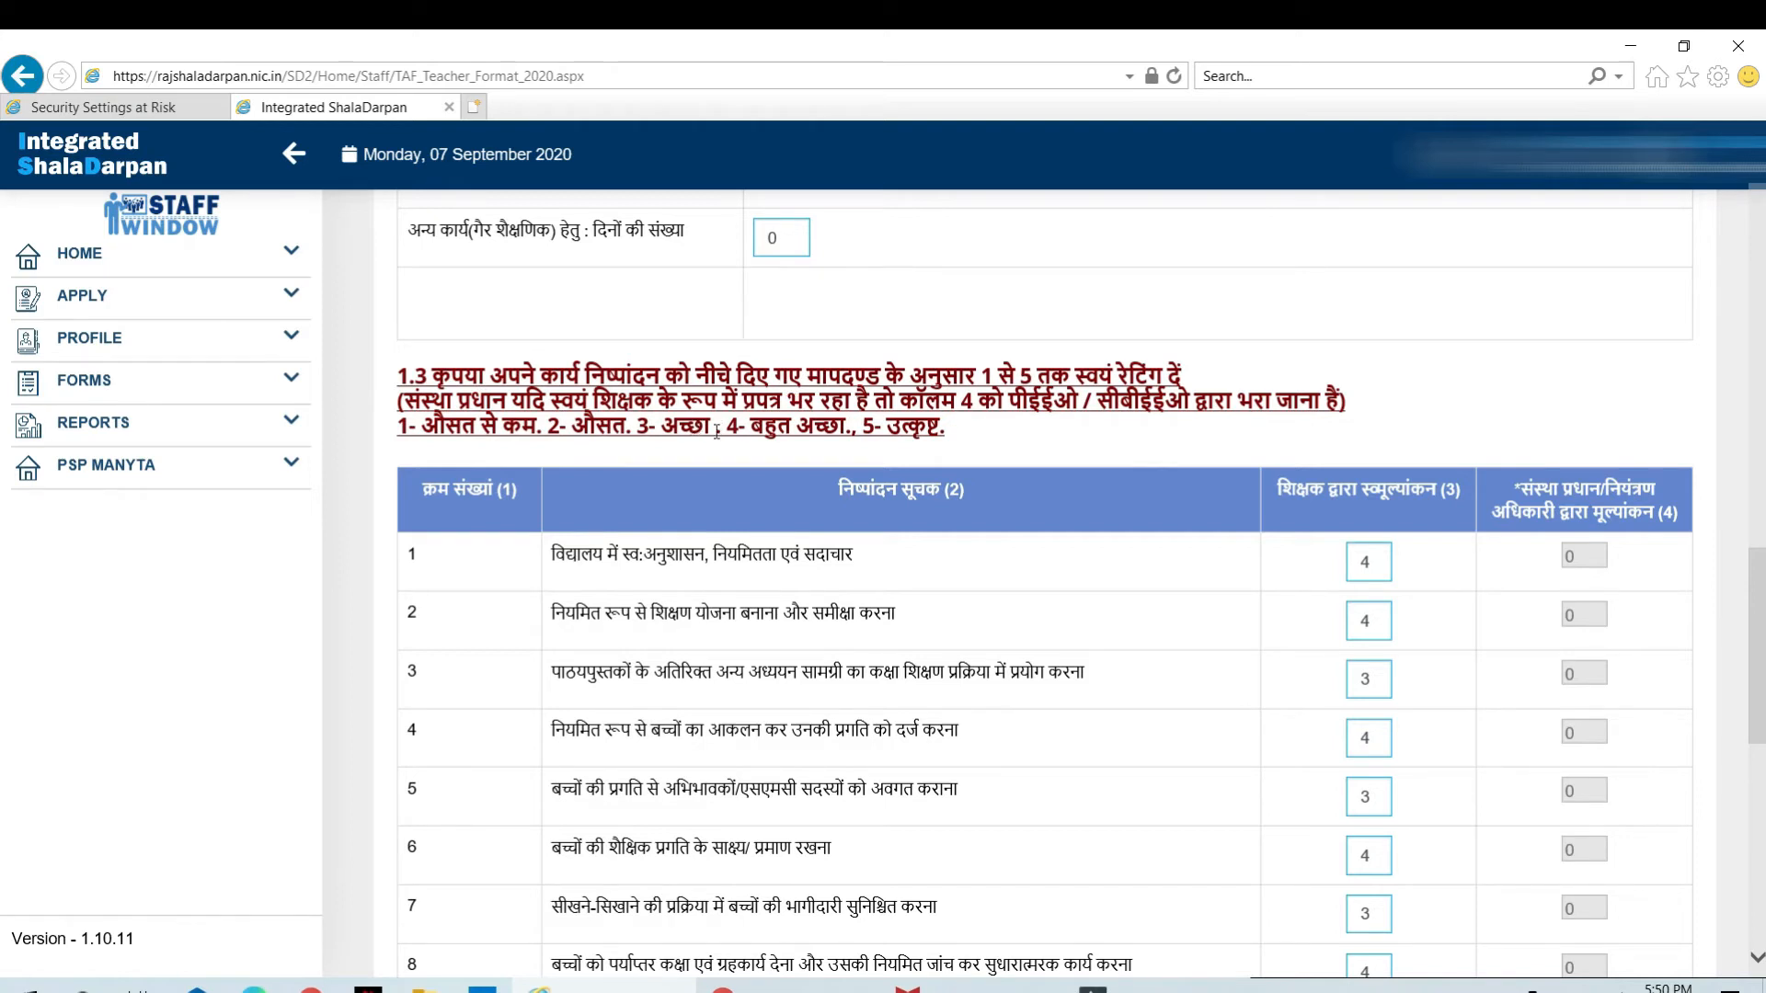
{"action": "scroll", "coordinate": [1255, 605], "scroll_direction": "down", "scroll_amount": 4}
{"action": "scroll", "coordinate": [1255, 606], "scroll_direction": "down", "scroll_amount": 6}
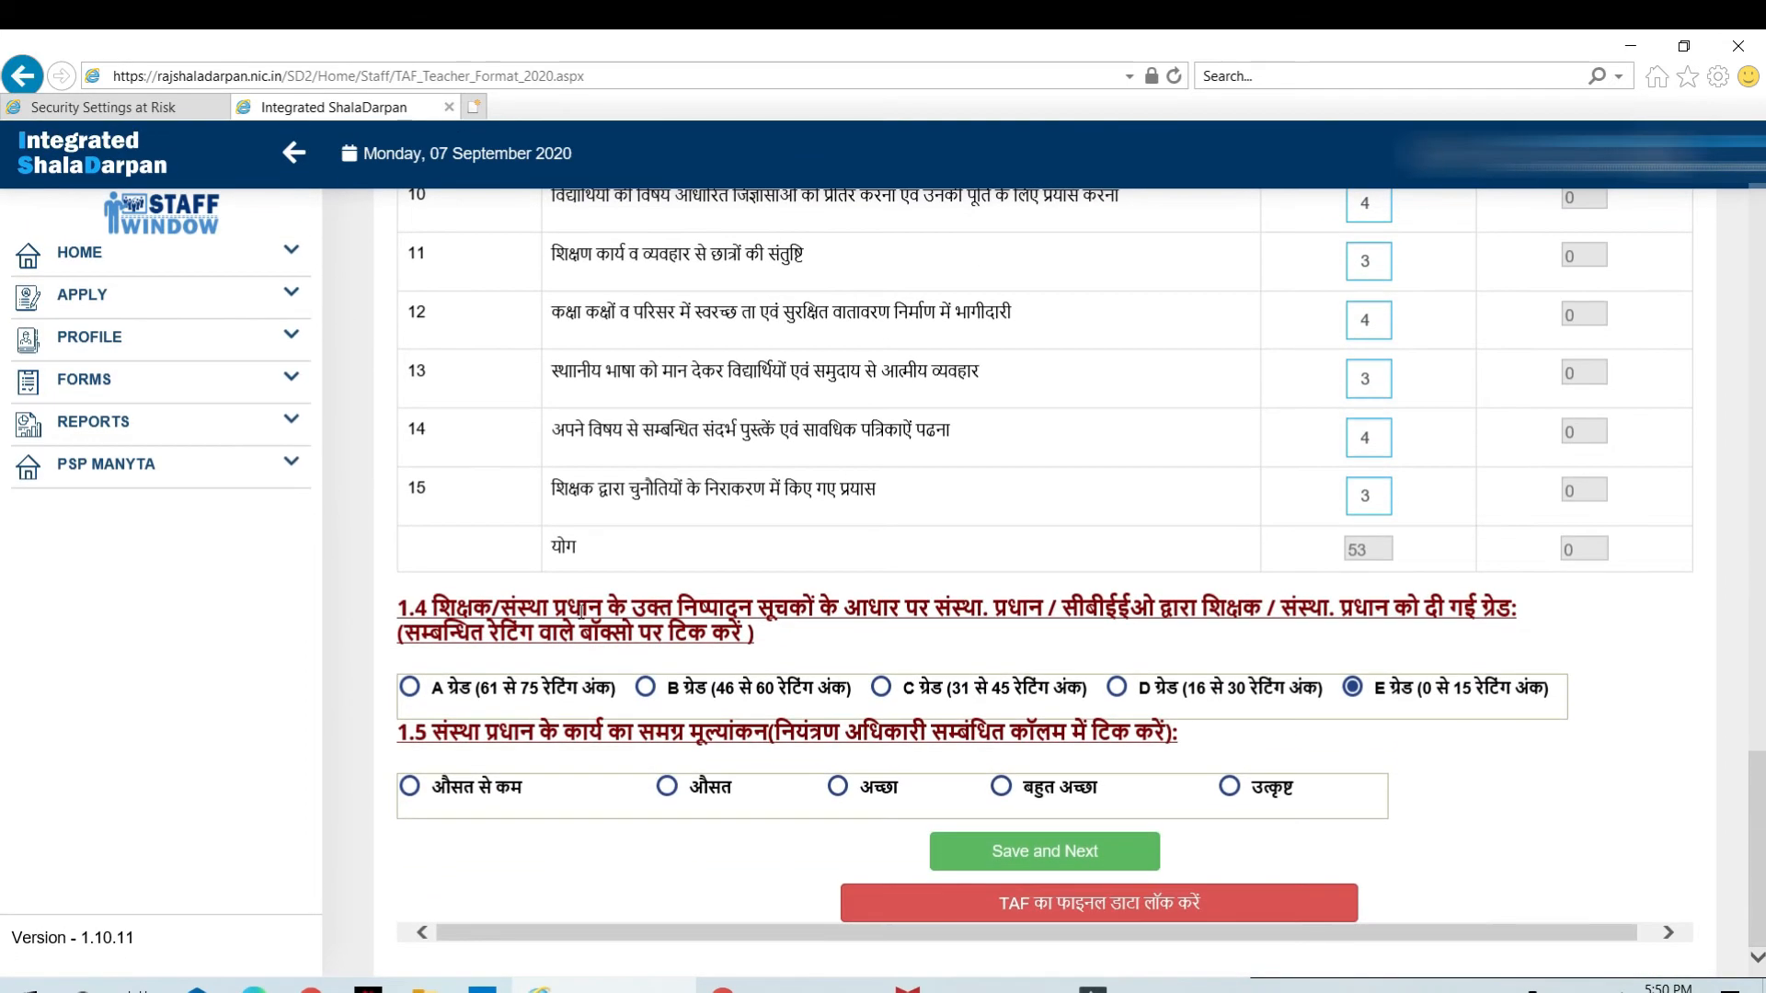
{"action": "left_click", "coordinate": [1028, 859]}
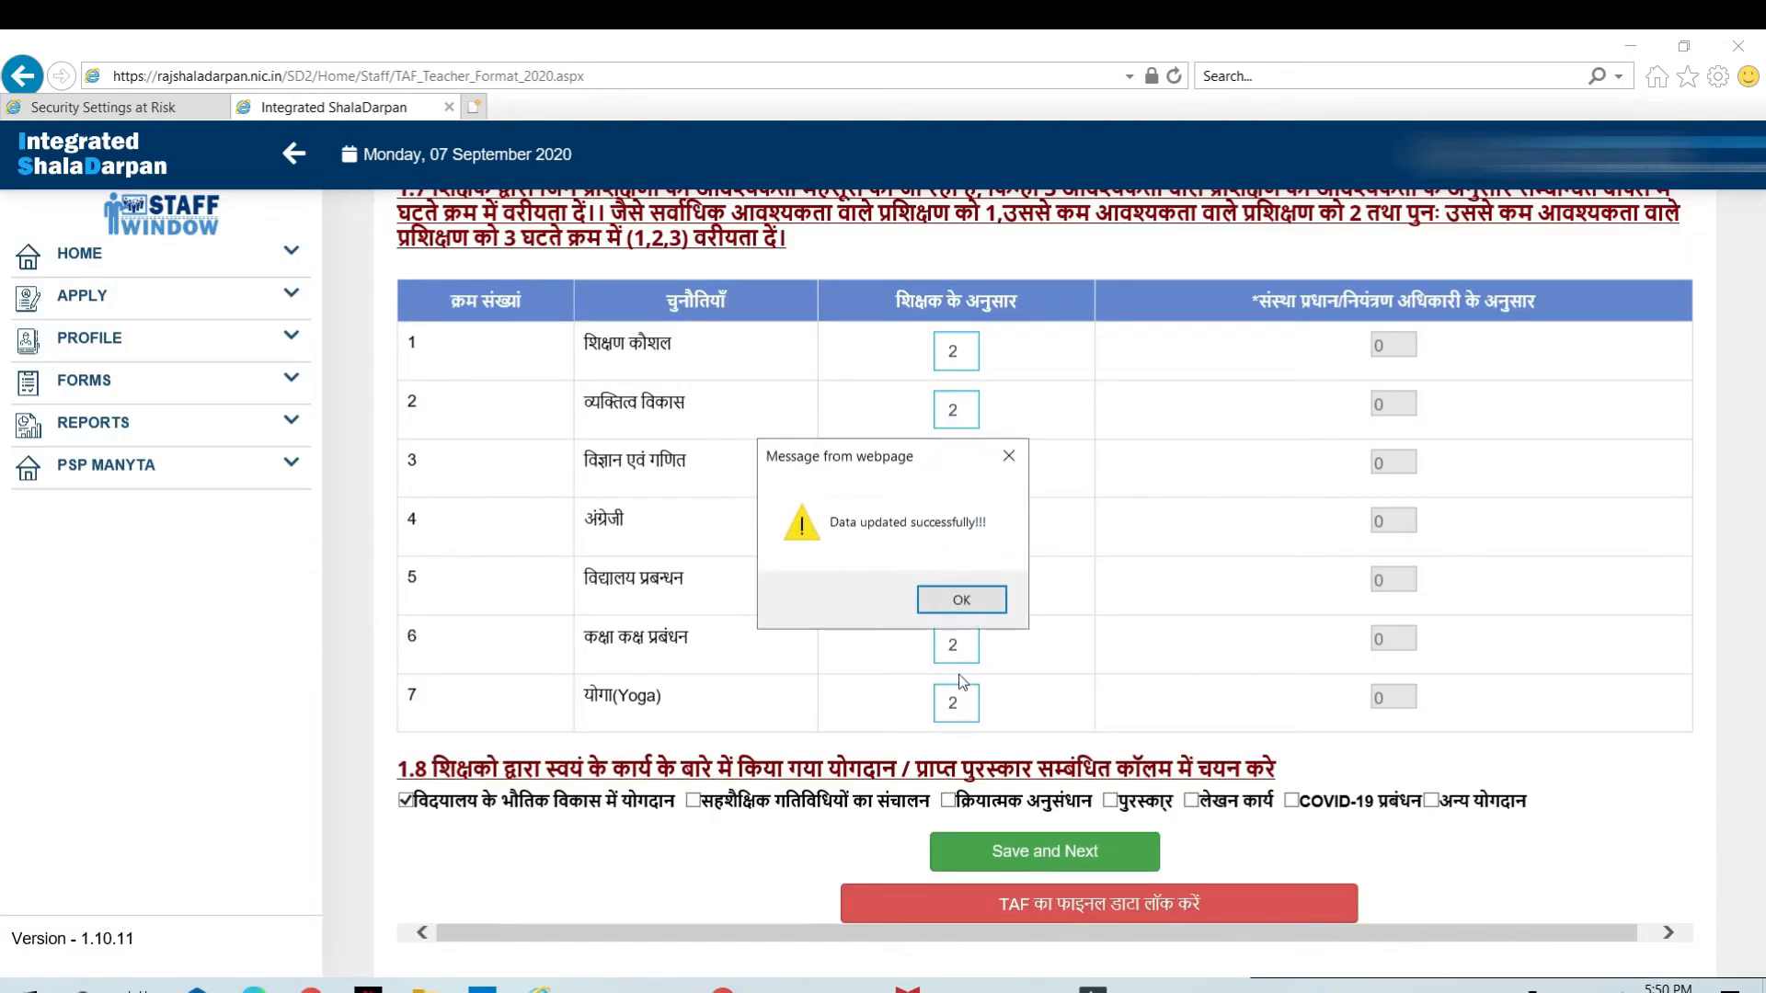
{"action": "left_click", "coordinate": [965, 602]}
Open Part 2 of the TAF form and review the challenge priorities, training needs and contributions in sections 1.6 to 1.8.
{"action": "scroll", "coordinate": [874, 556], "scroll_direction": "up", "scroll_amount": 4}
{"action": "scroll", "coordinate": [874, 556], "scroll_direction": "up", "scroll_amount": 7}
{"action": "left_click", "coordinate": [496, 416]}
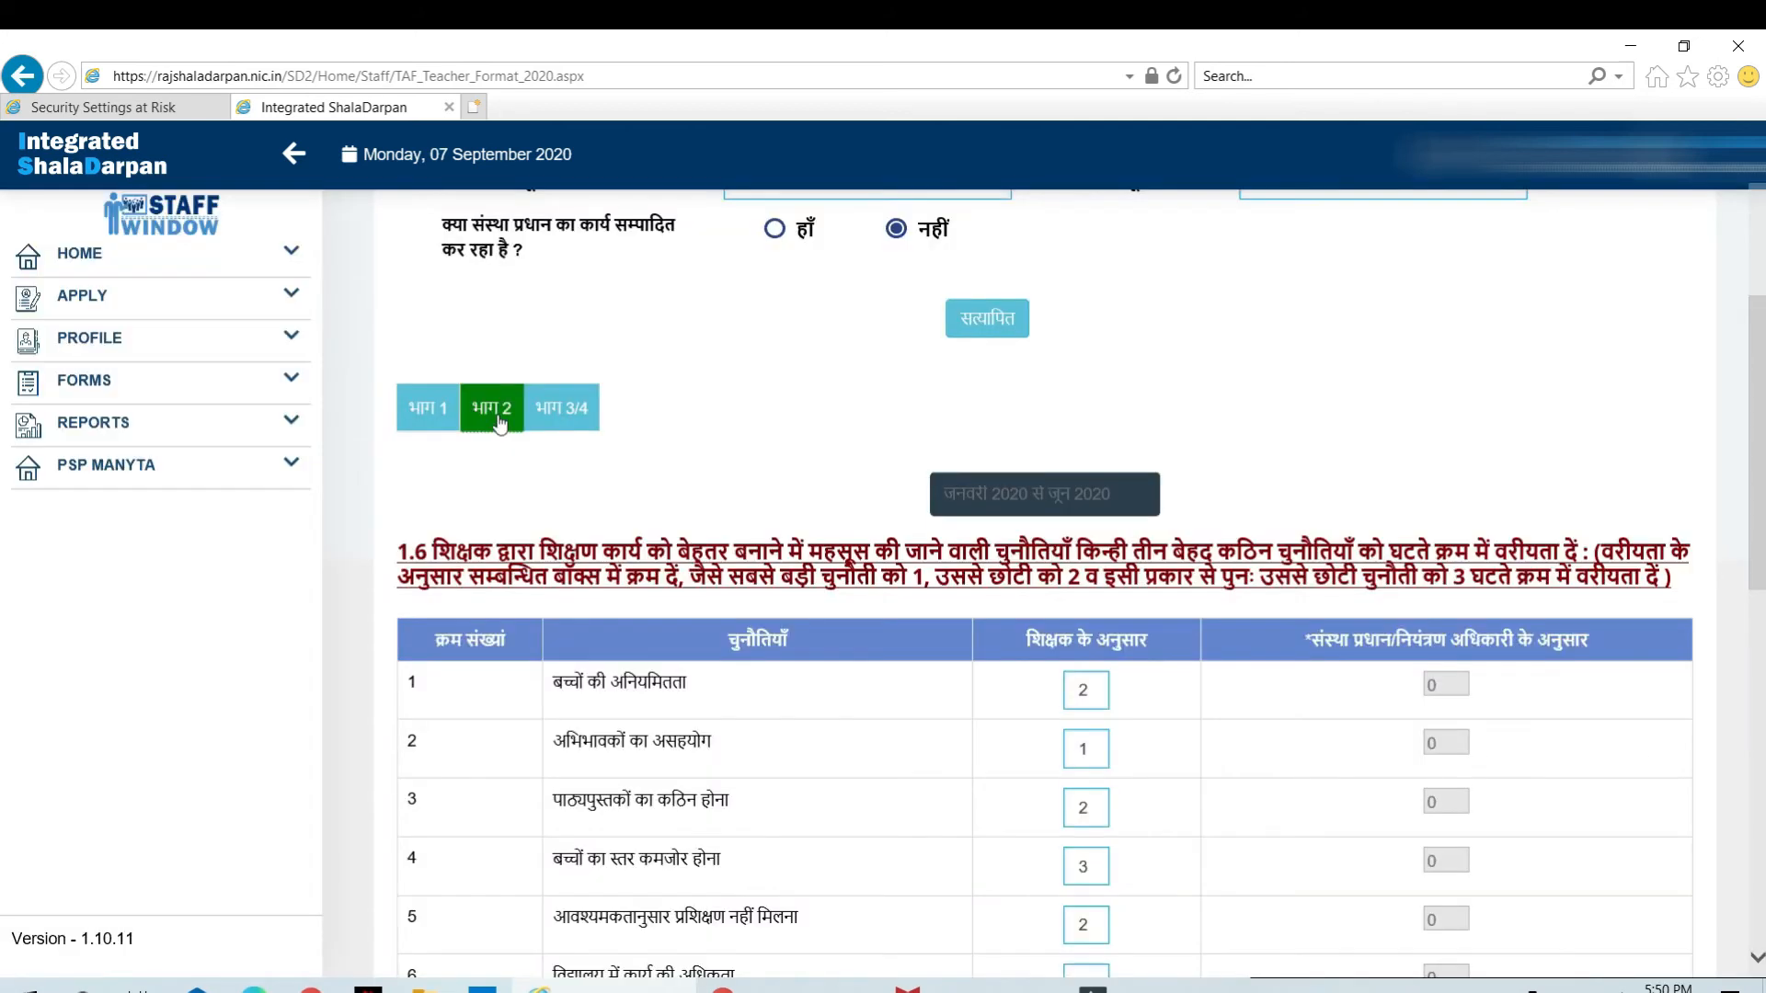
{"action": "scroll", "coordinate": [1299, 731], "scroll_direction": "down", "scroll_amount": 6}
{"action": "scroll", "coordinate": [1298, 731], "scroll_direction": "down", "scroll_amount": 5}
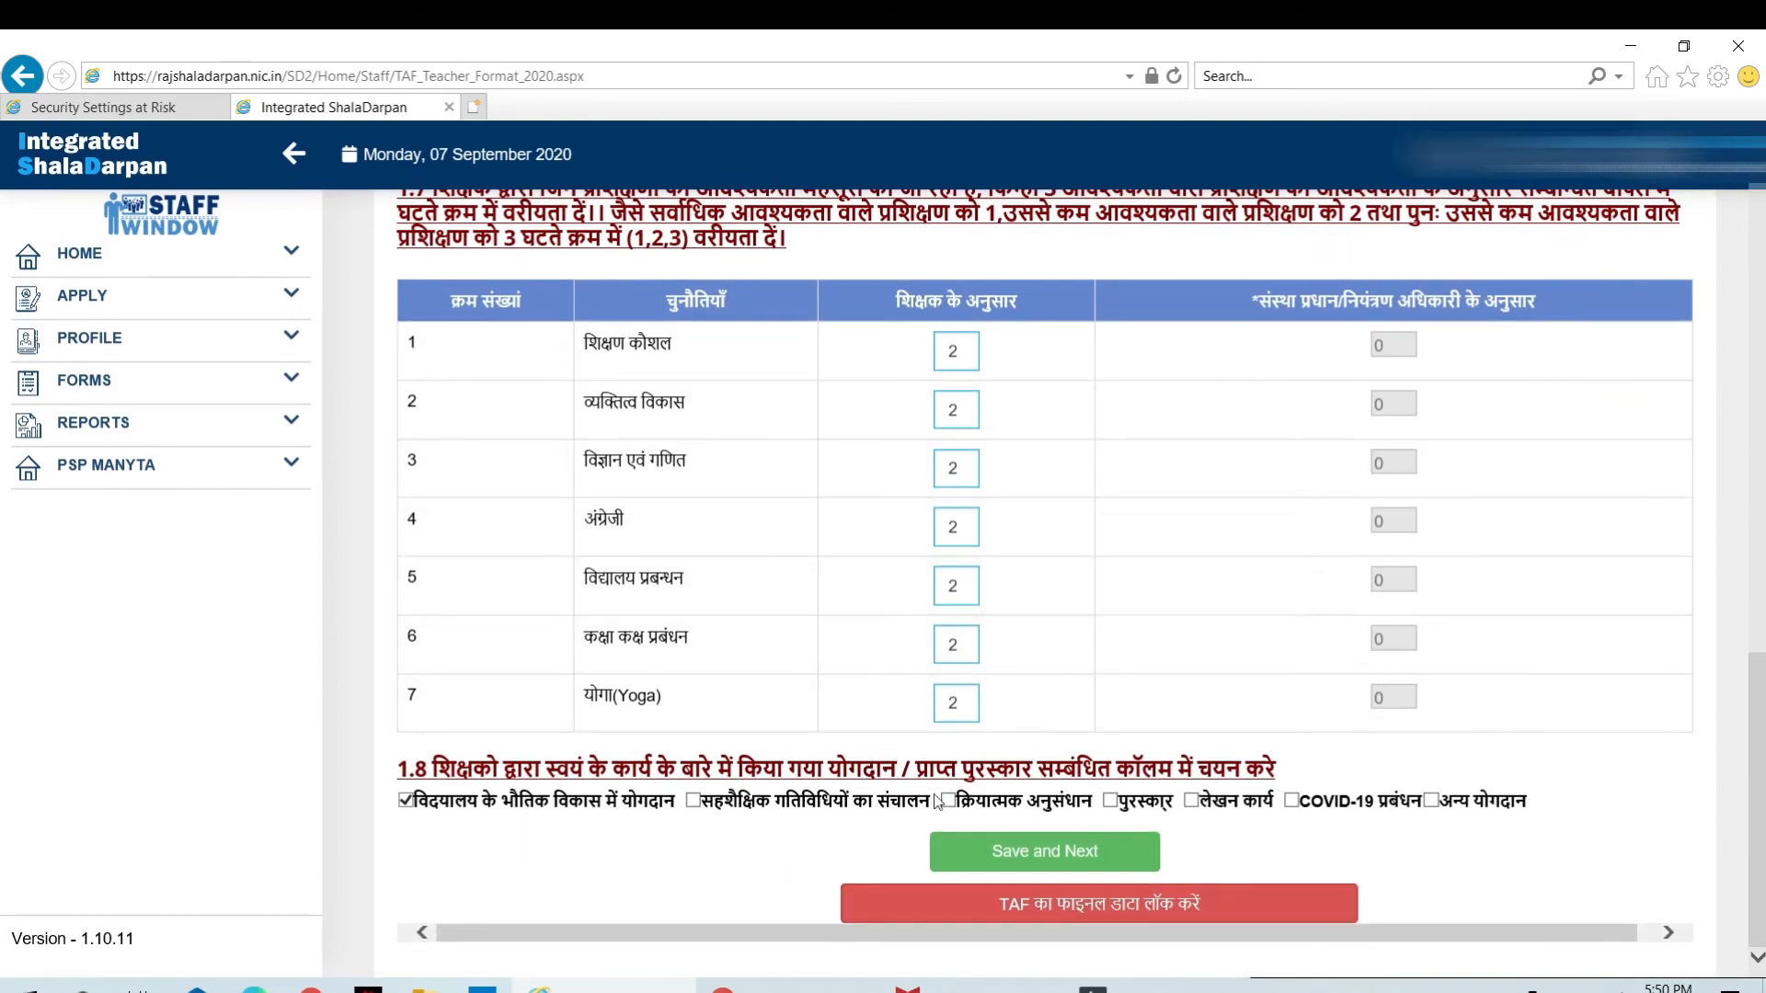
Open Part 3/4 of the TAF form and review the workshop details, computer training answer and section 3.1 ratings.
{"action": "scroll", "coordinate": [934, 645], "scroll_direction": "up", "scroll_amount": 3}
{"action": "scroll", "coordinate": [935, 645], "scroll_direction": "up", "scroll_amount": 5}
{"action": "left_click", "coordinate": [547, 250]}
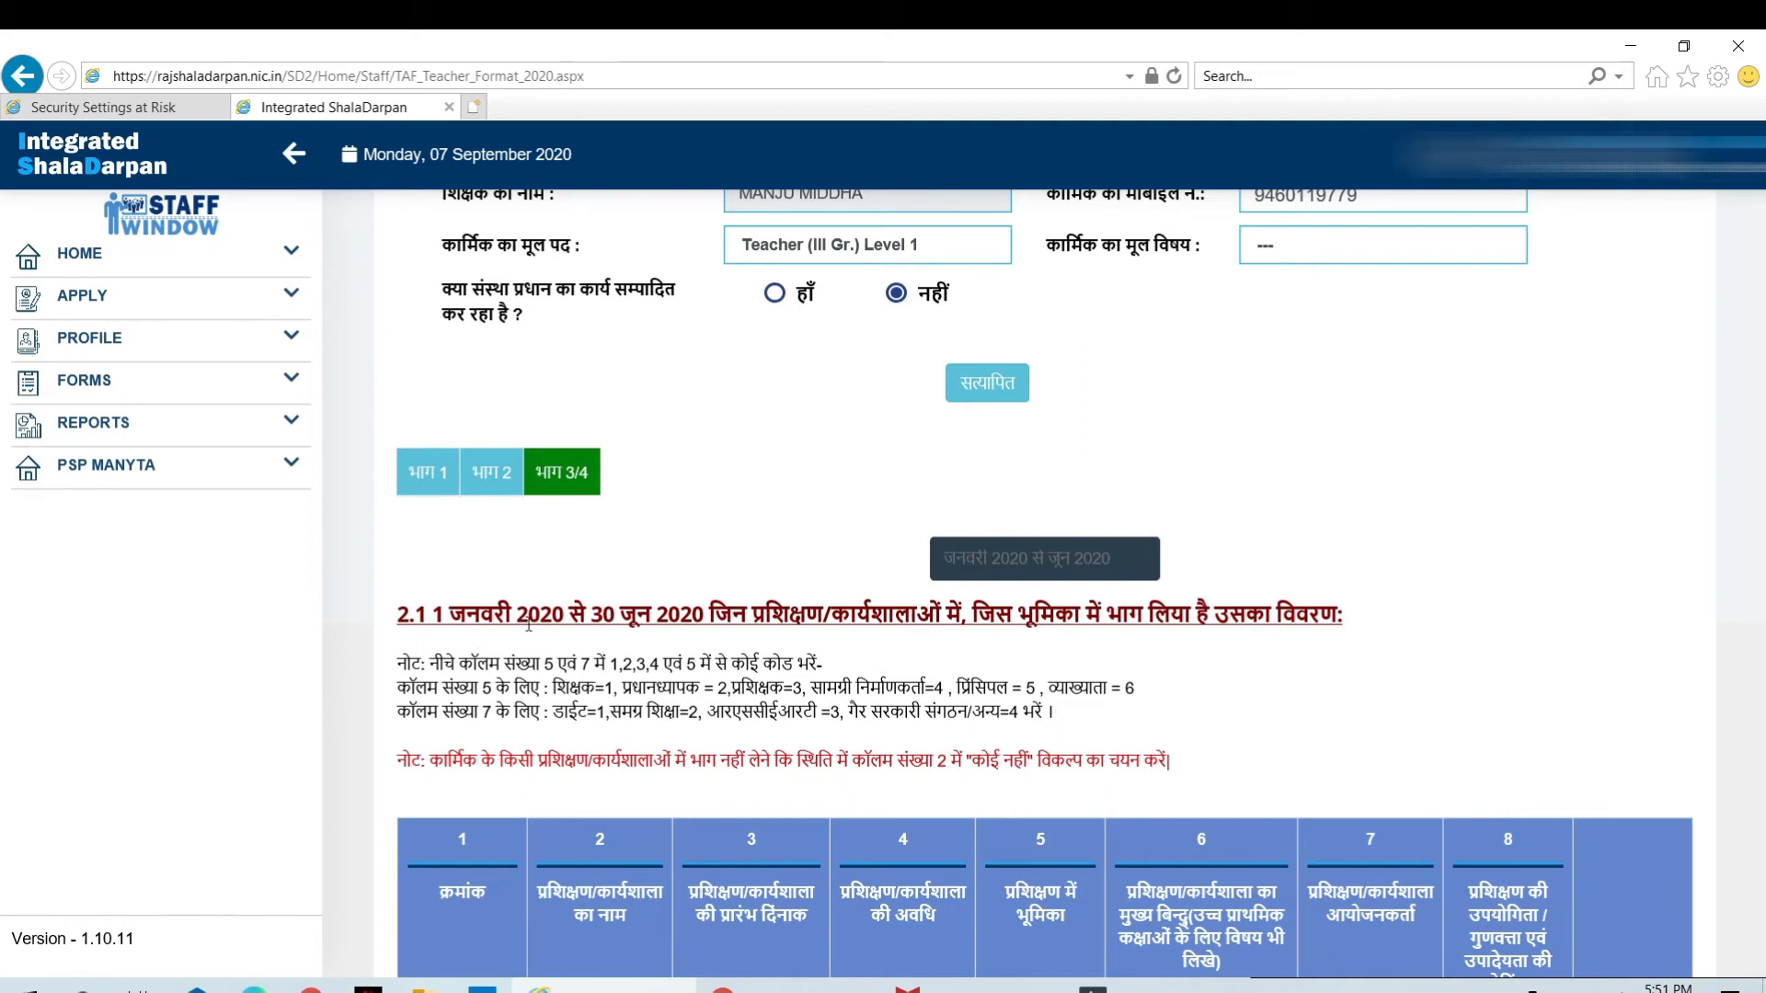
{"action": "scroll", "coordinate": [528, 625], "scroll_direction": "down", "scroll_amount": 10}
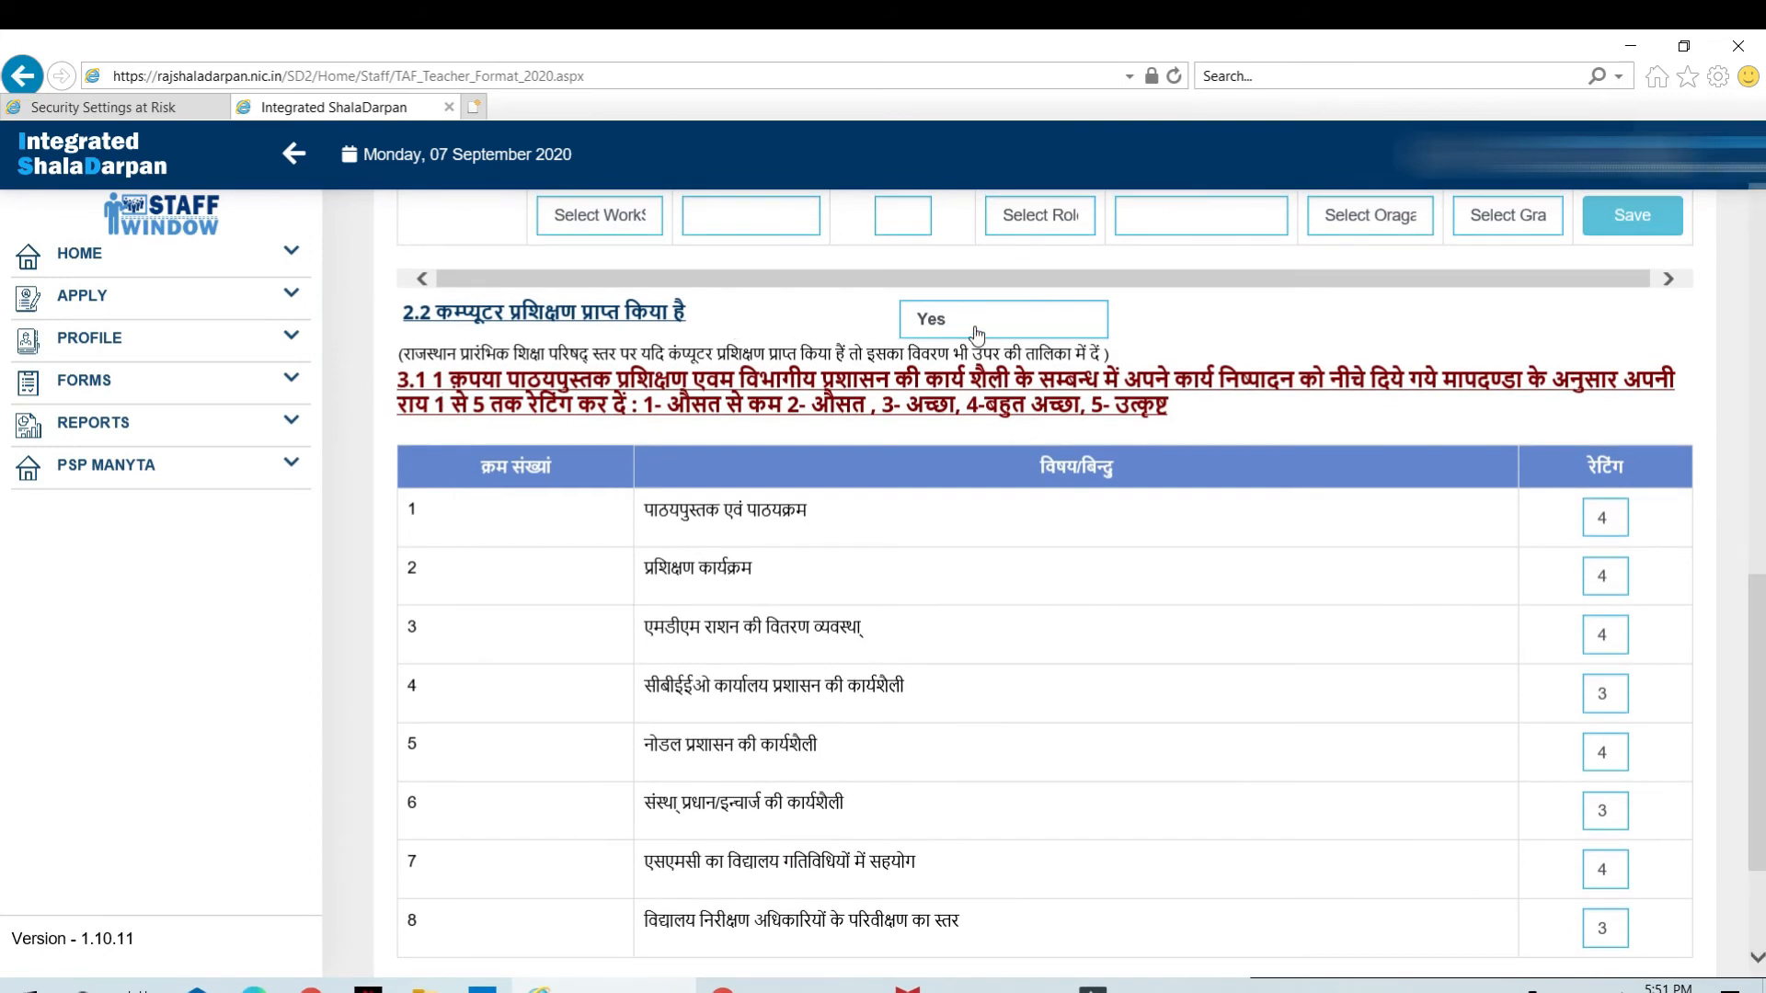
{"action": "scroll", "coordinate": [777, 547], "scroll_direction": "down", "scroll_amount": 1}
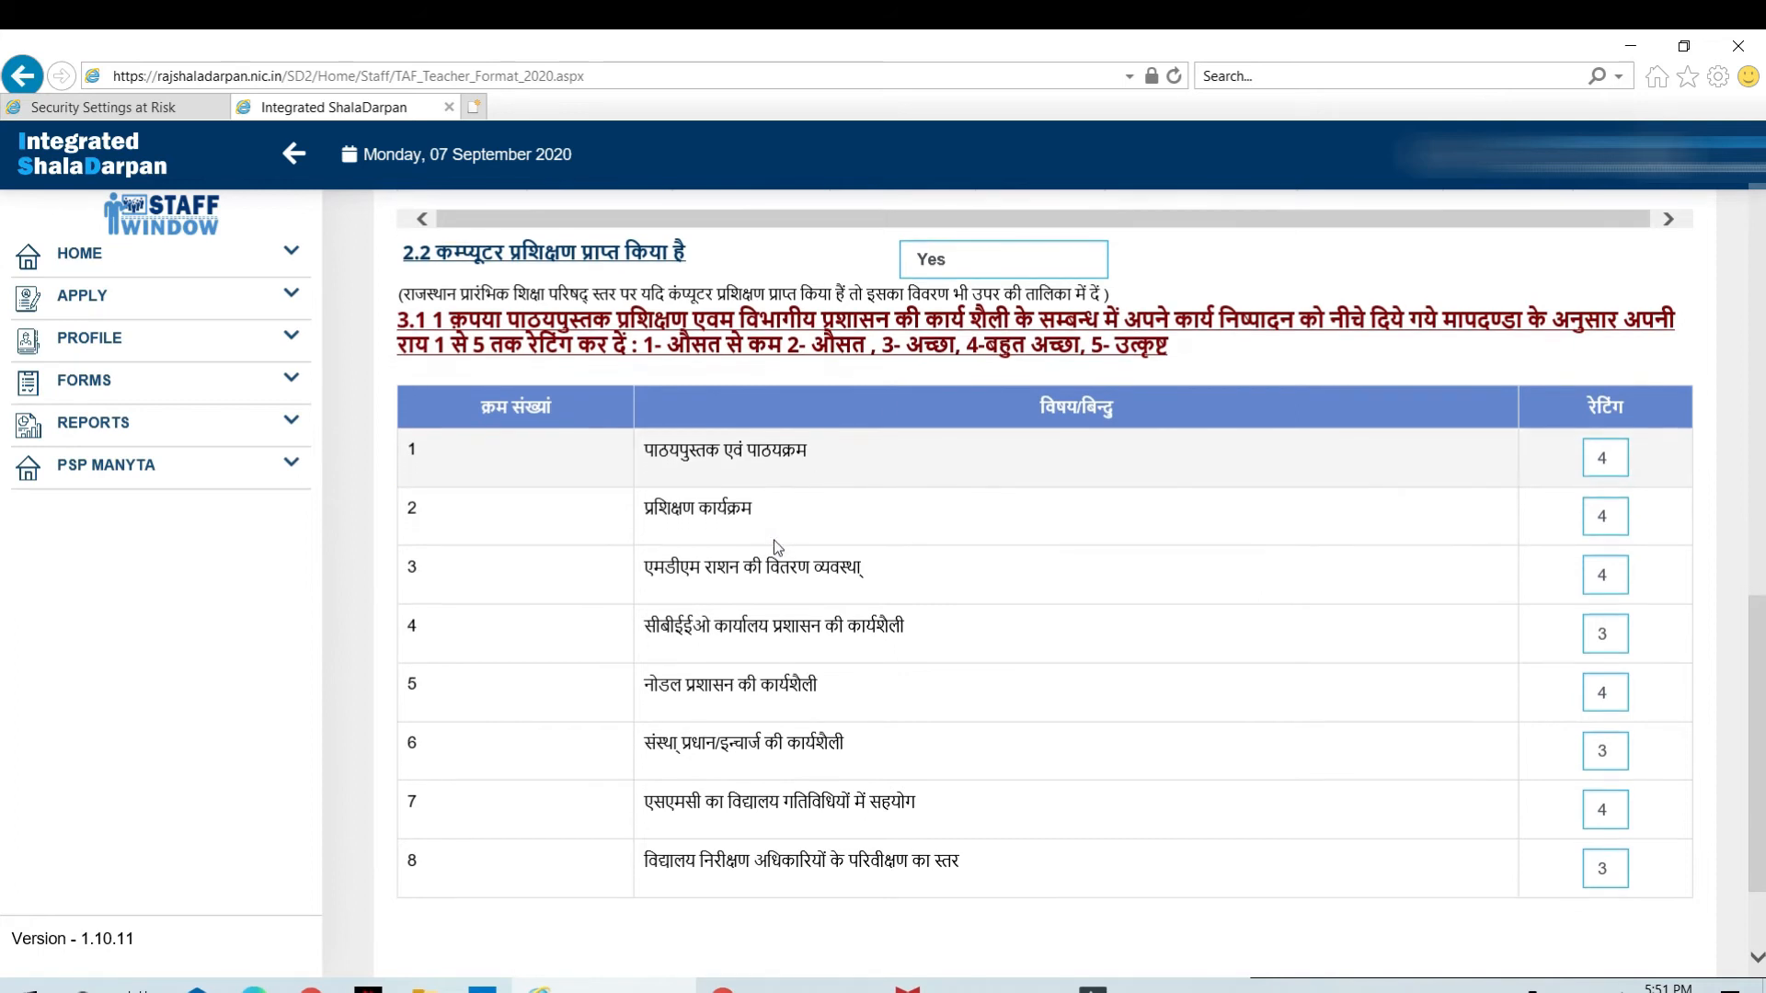
Save the section 3.1 ratings in Part 3/4, lock the final TAF data and confirm the lock.
{"action": "scroll", "coordinate": [774, 545], "scroll_direction": "down", "scroll_amount": 1}
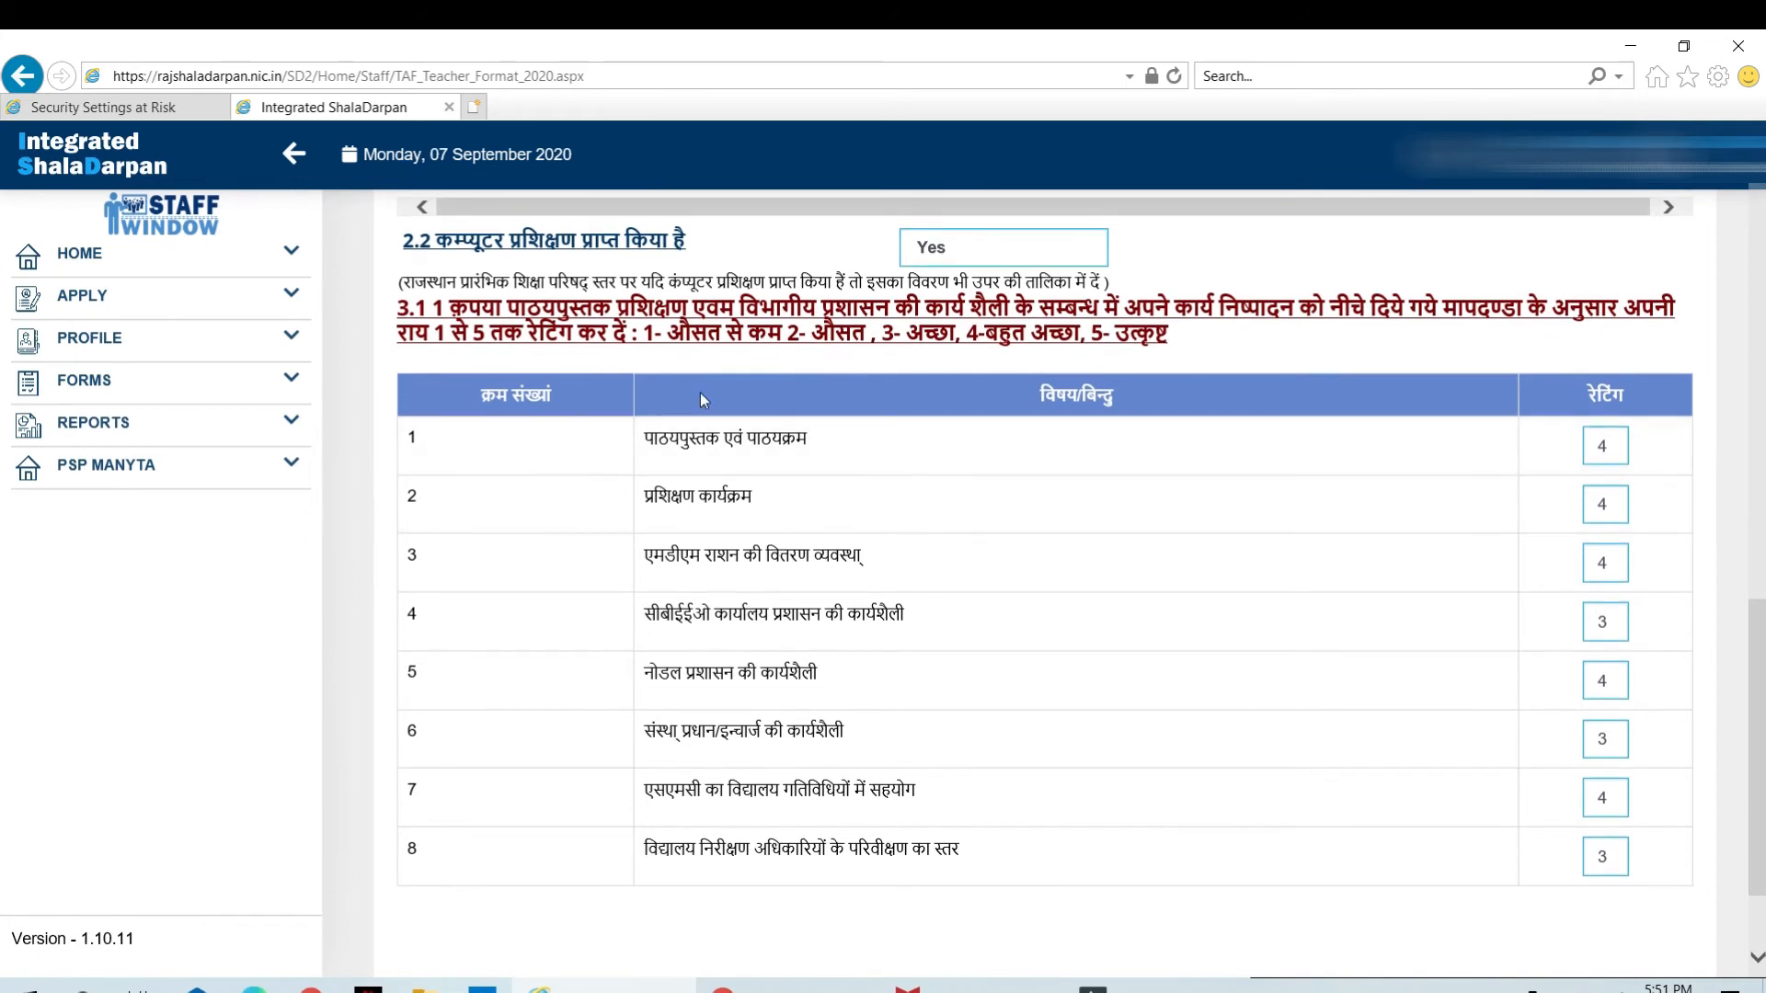
{"action": "scroll", "coordinate": [699, 394], "scroll_direction": "down", "scroll_amount": 2}
{"action": "left_click", "coordinate": [1067, 857]}
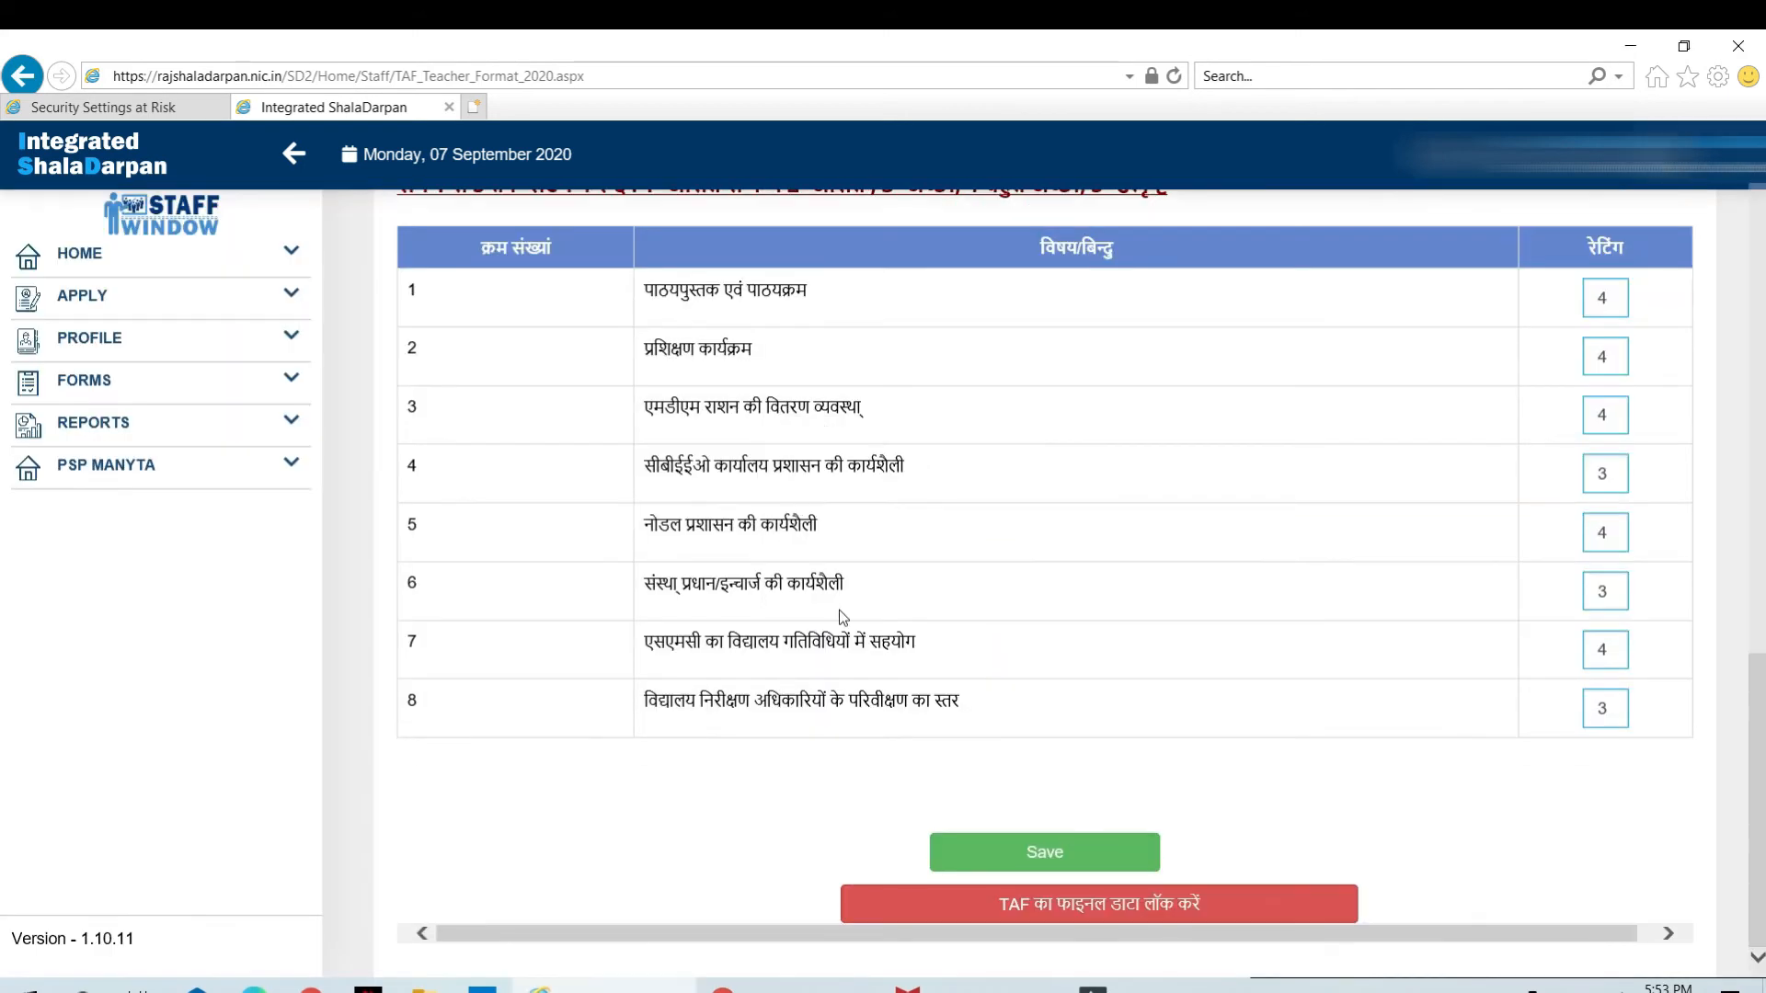
{"action": "left_click", "coordinate": [973, 903]}
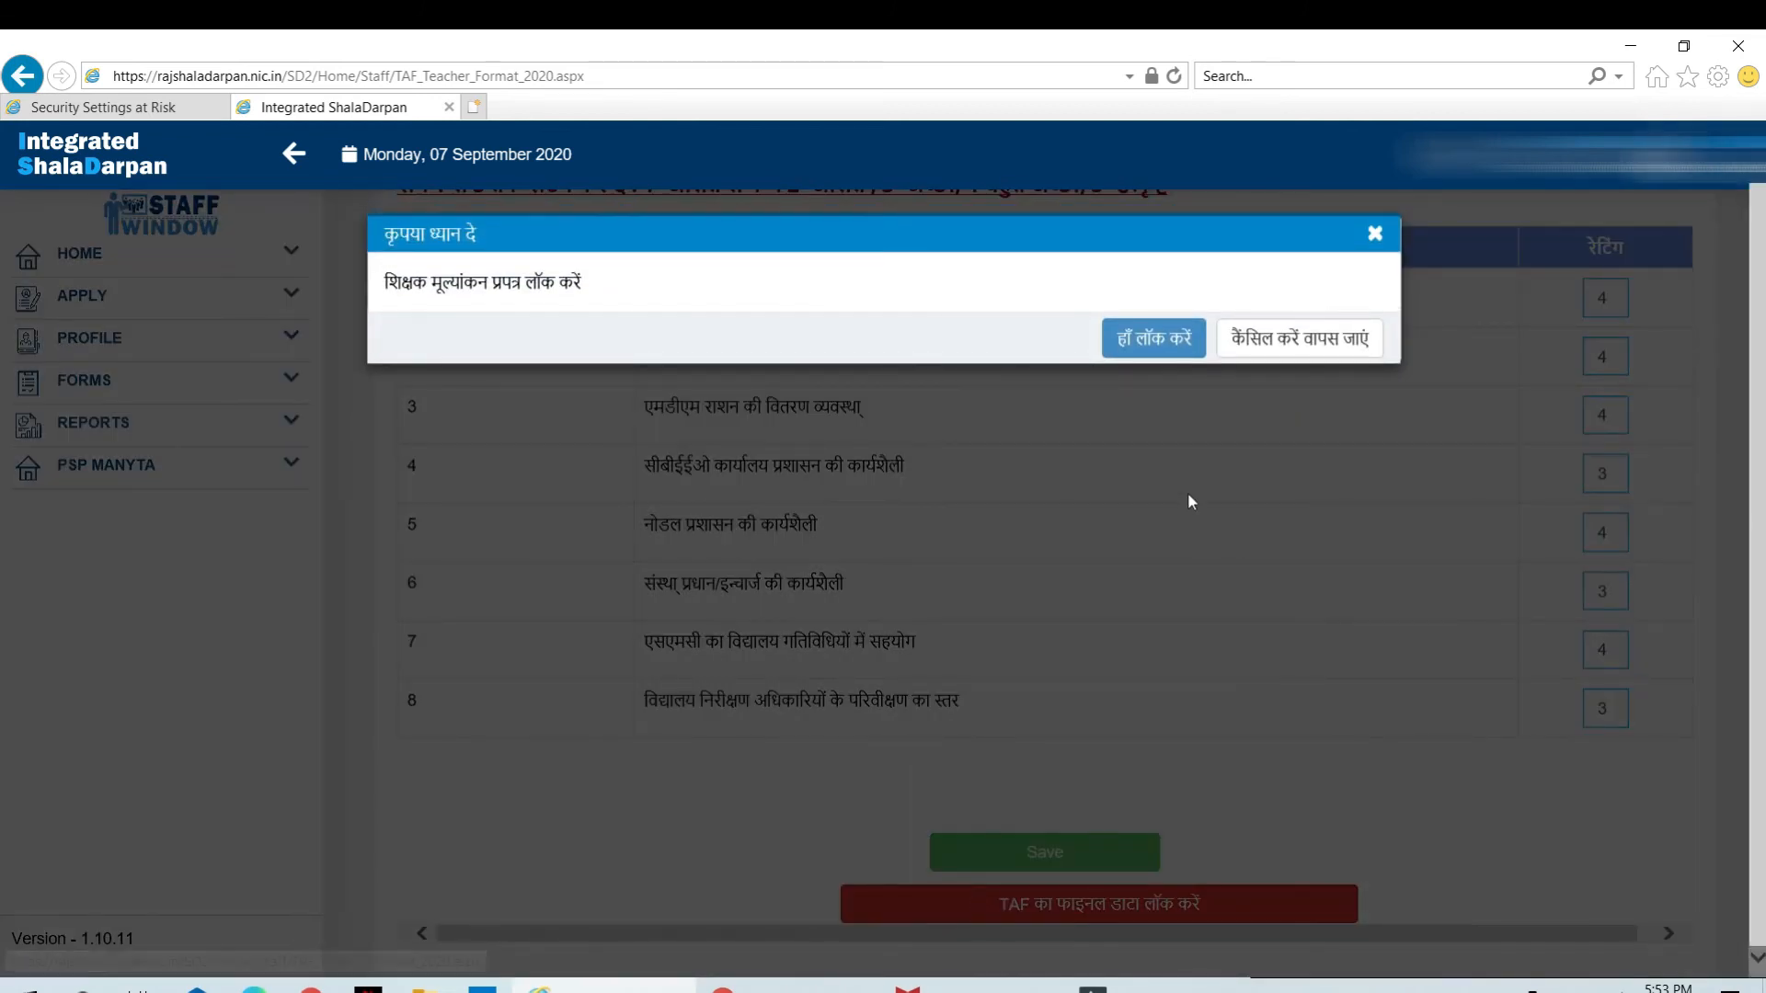
{"action": "left_click", "coordinate": [1157, 340]}
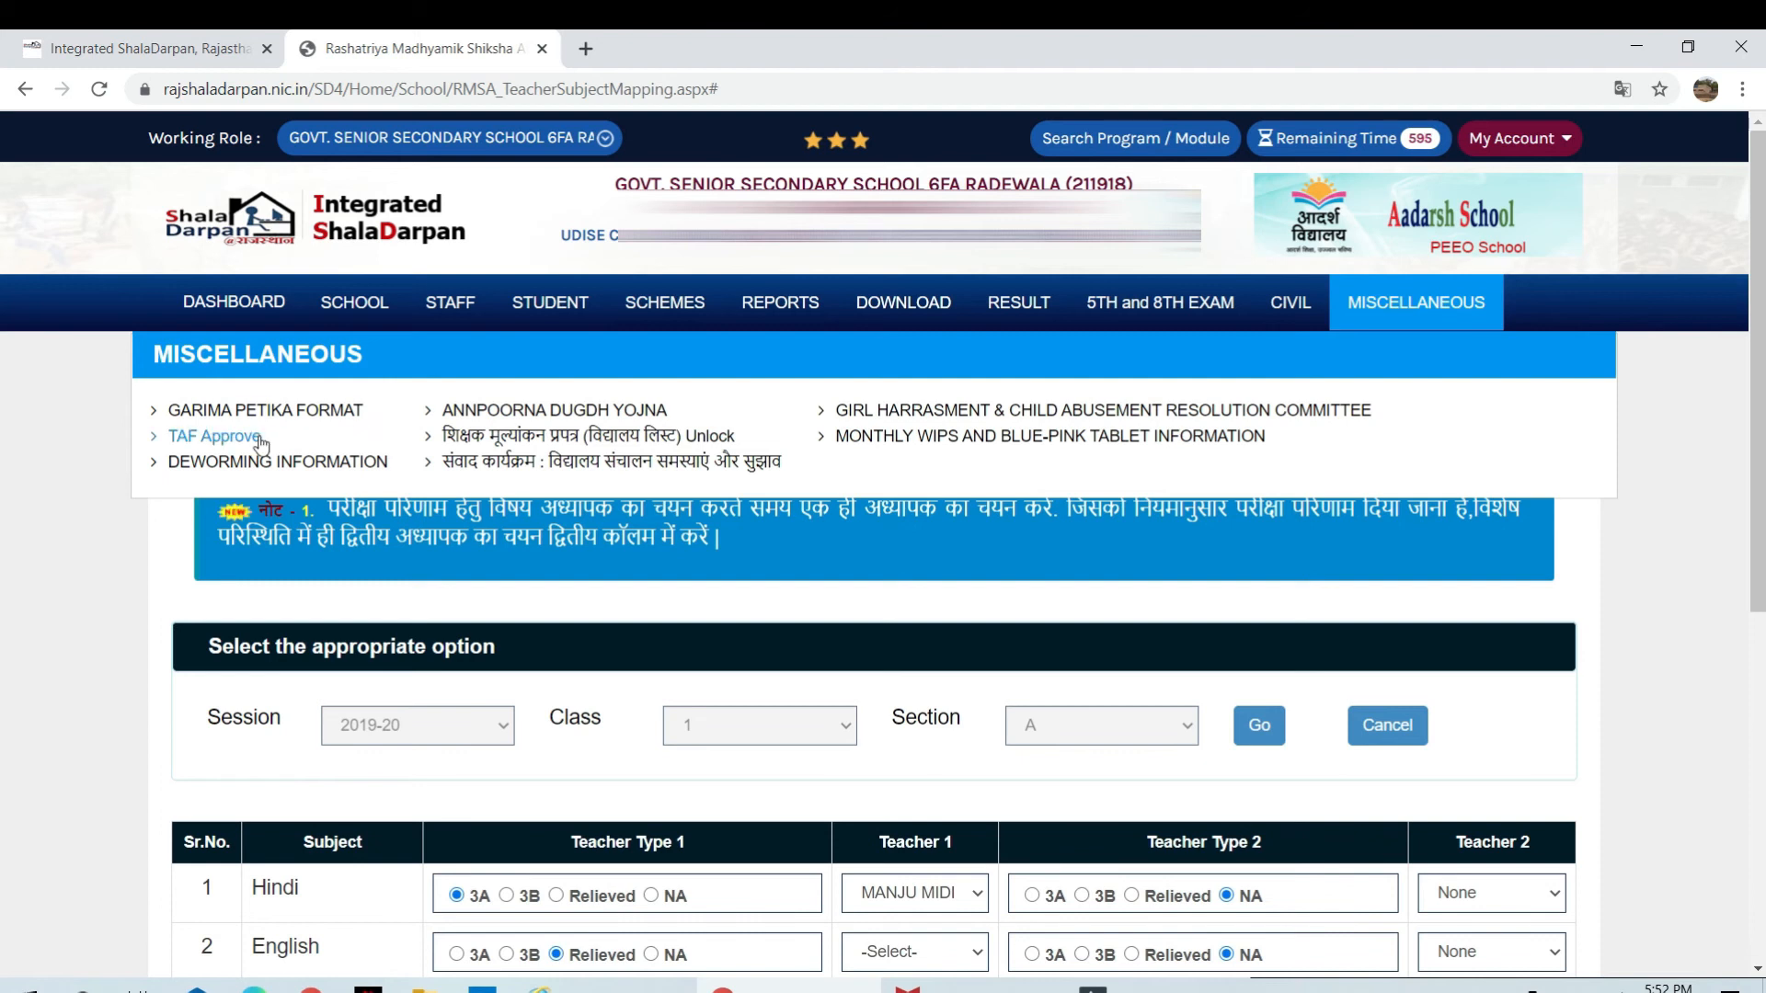
In the ShalaDarpan school login in Chrome, open the शिक्षक मूल्यांकन प्रपत्र (विद्यालय लिस्ट) Unlock page and view the school's filled-TAF teachers with their unlock options.
{"action": "left_click", "coordinate": [488, 436]}
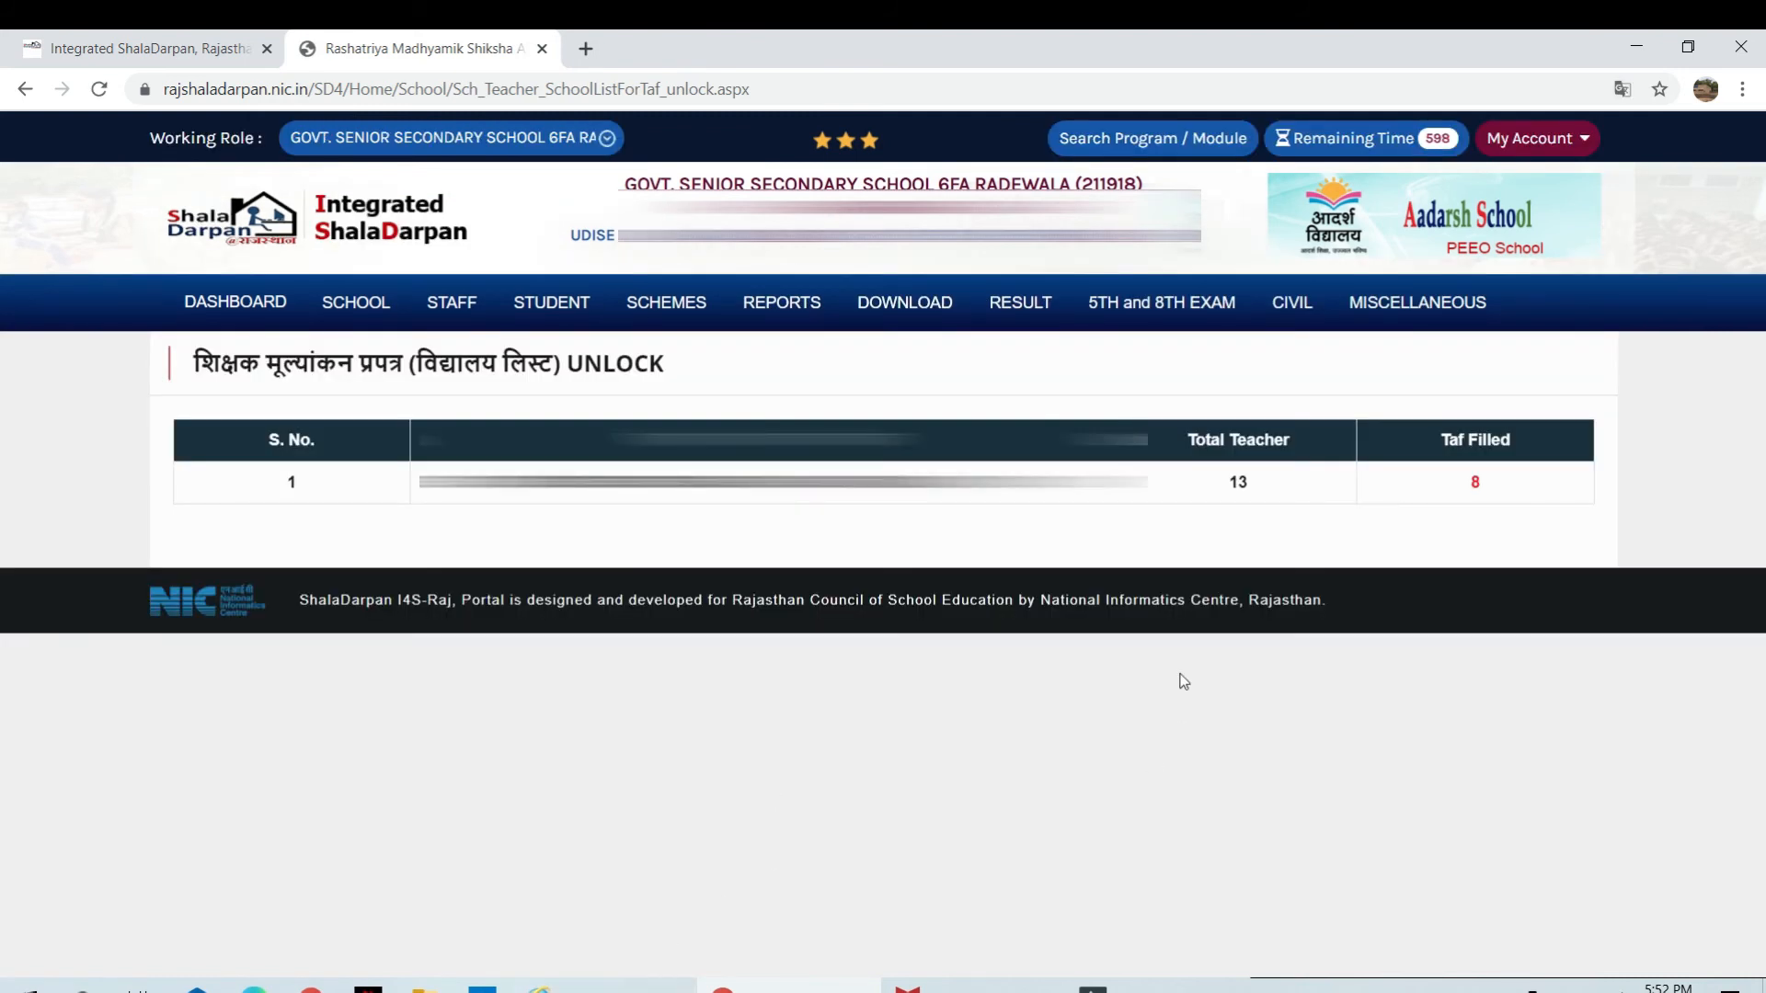
{"action": "left_click", "coordinate": [1475, 484]}
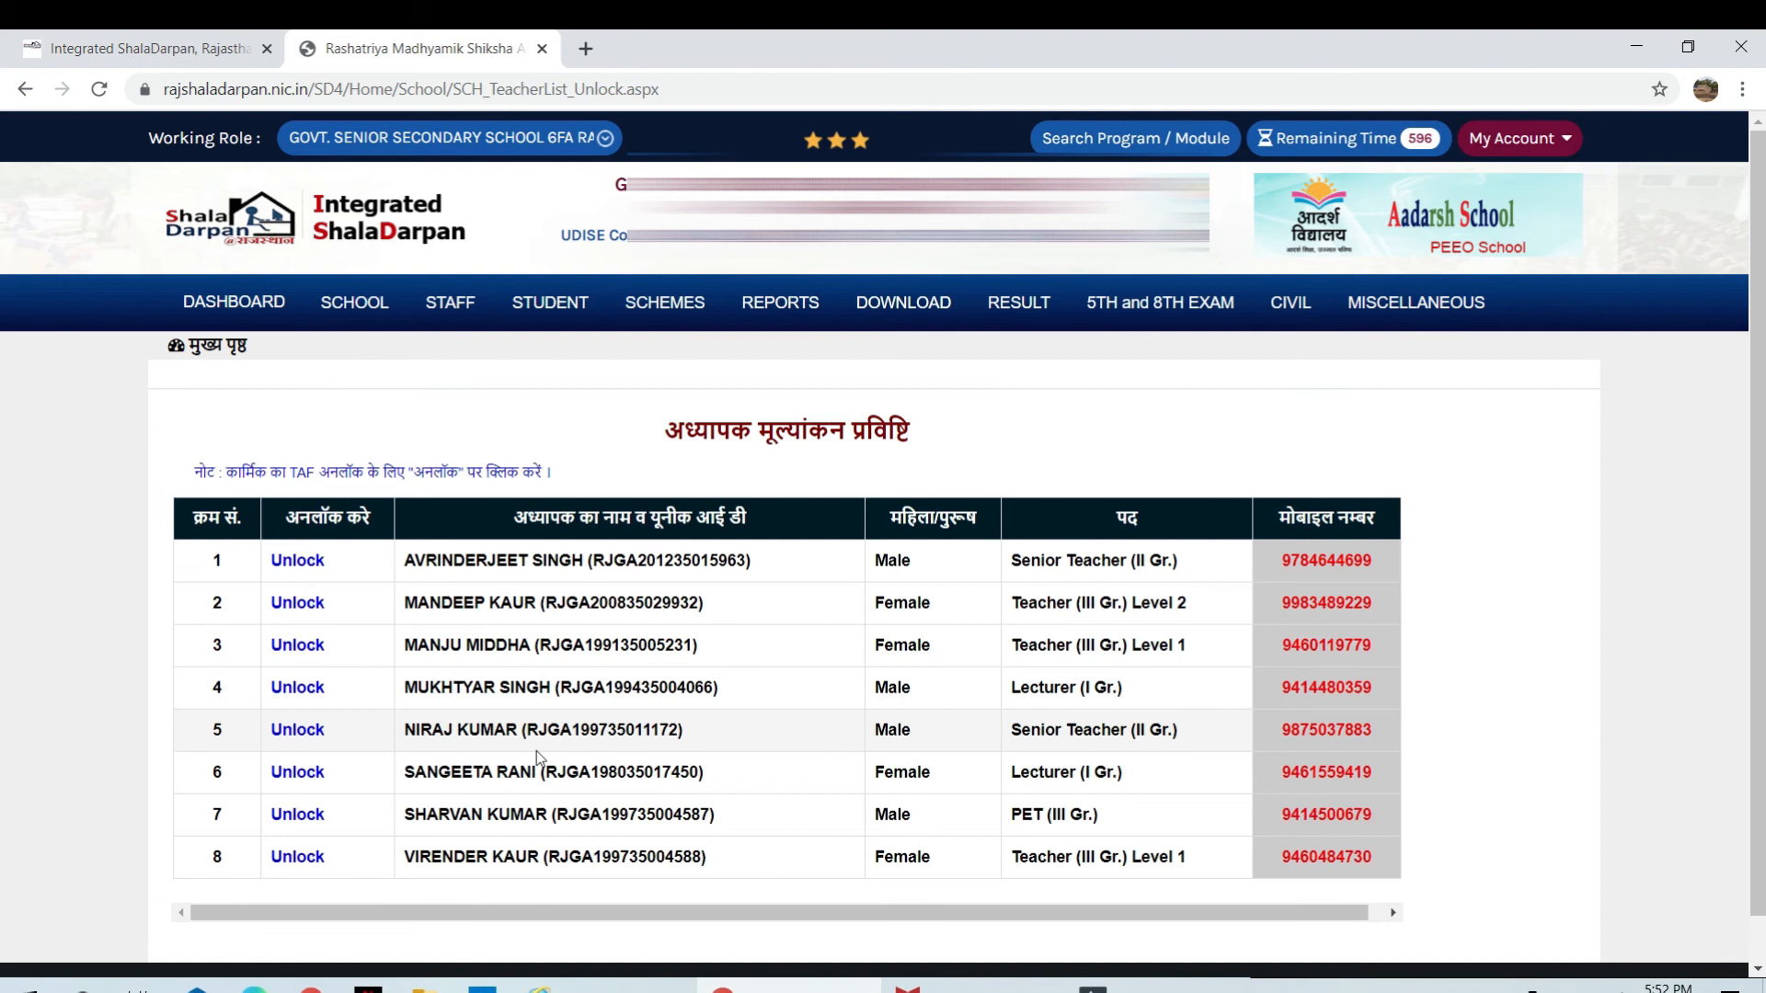
{"action": "scroll", "coordinate": [537, 751], "scroll_direction": "down", "scroll_amount": 1}
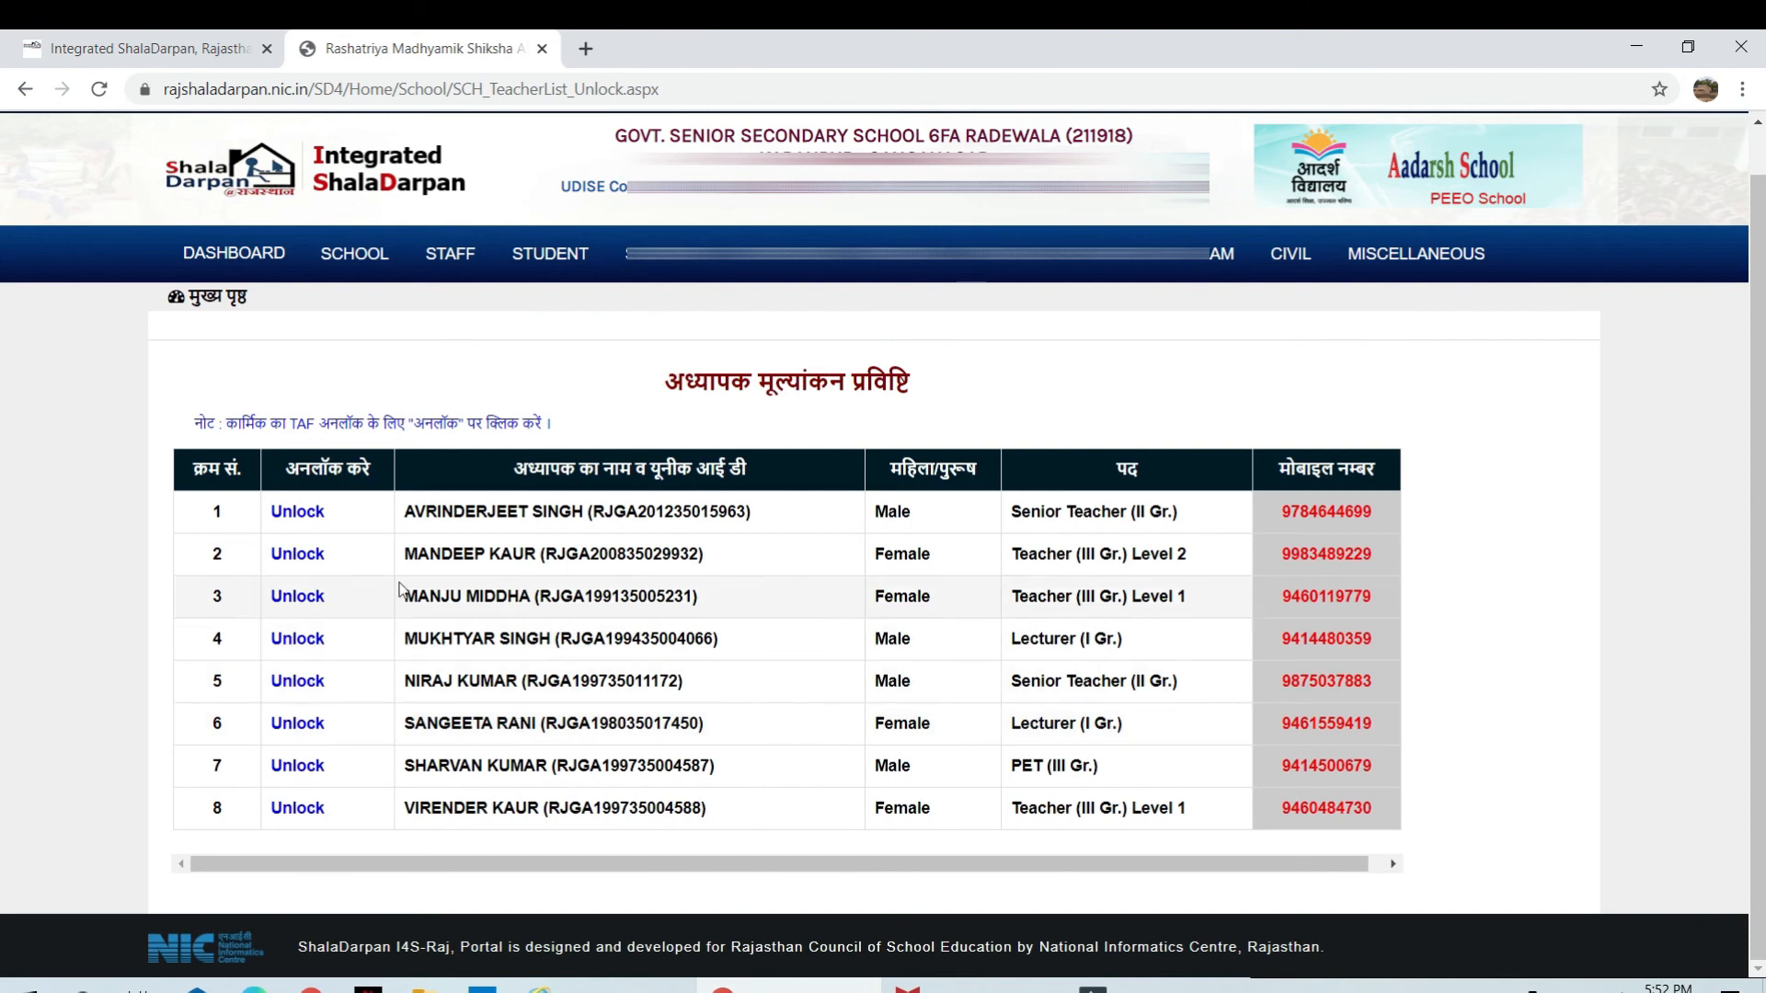
{"action": "scroll", "coordinate": [407, 727], "scroll_direction": "up", "scroll_amount": 1}
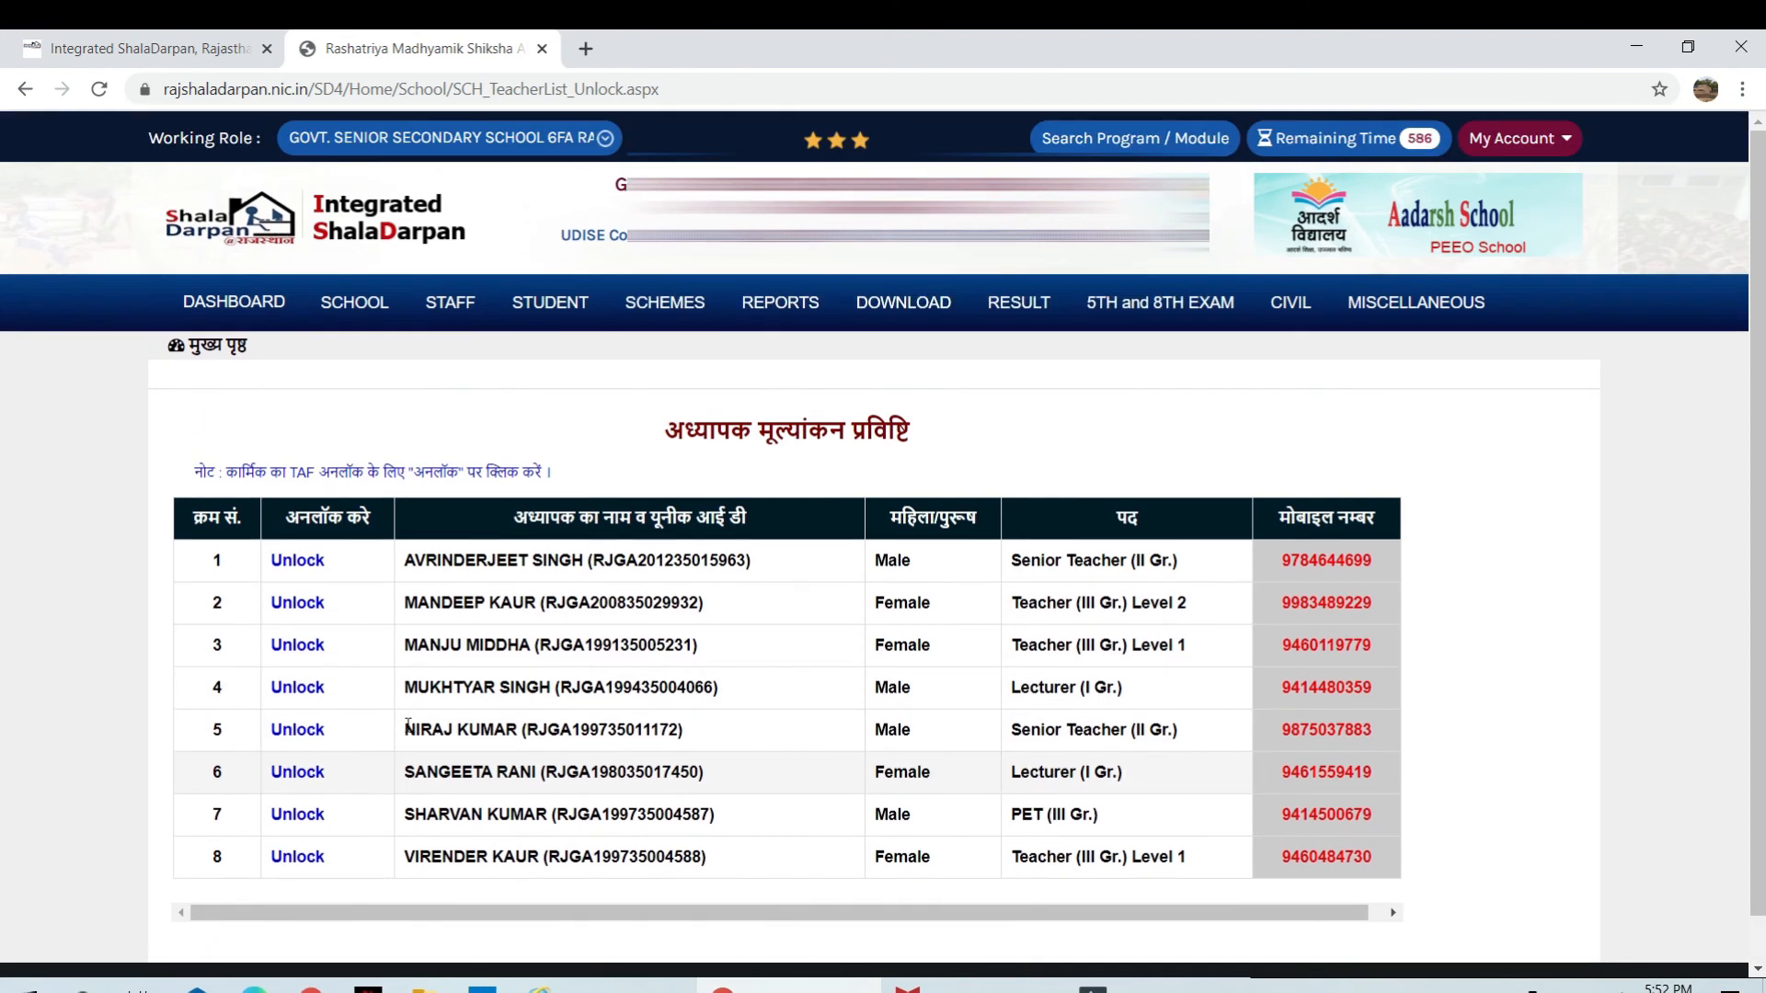
Open TAF Approve for session 2020-21 and review the list of the school's teachers whose TAF is filled.
{"action": "left_click", "coordinate": [1416, 311]}
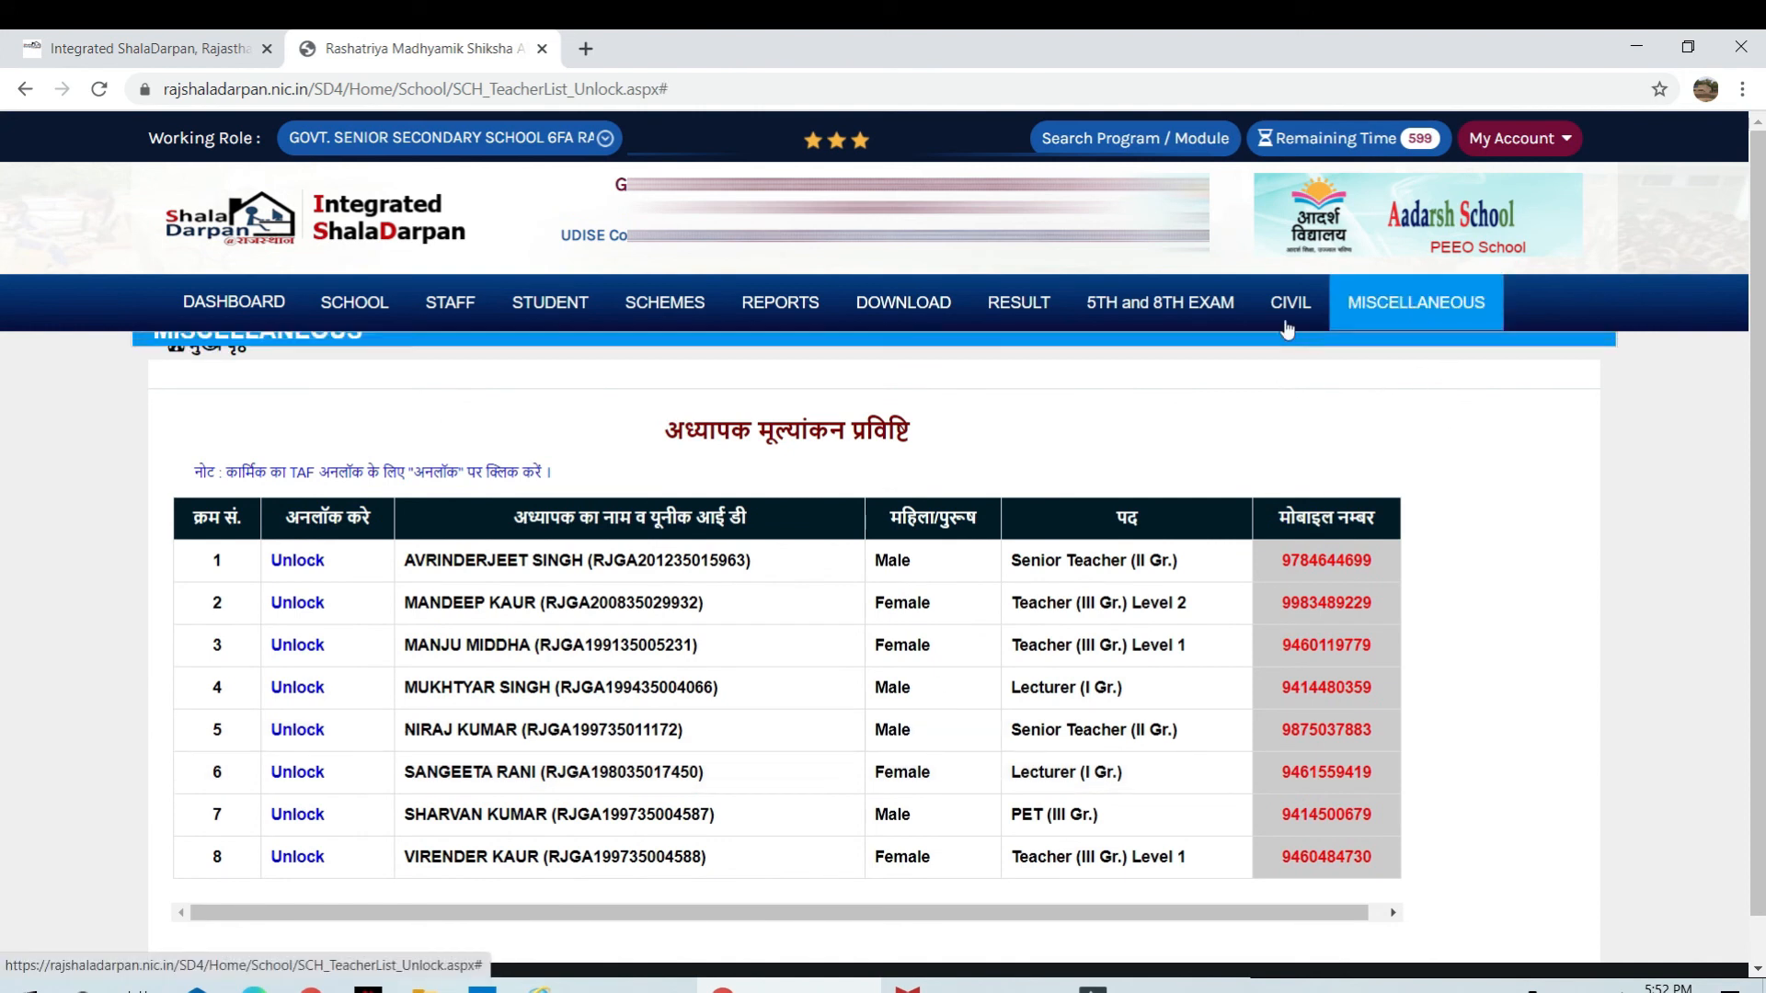
{"action": "left_click", "coordinate": [191, 446]}
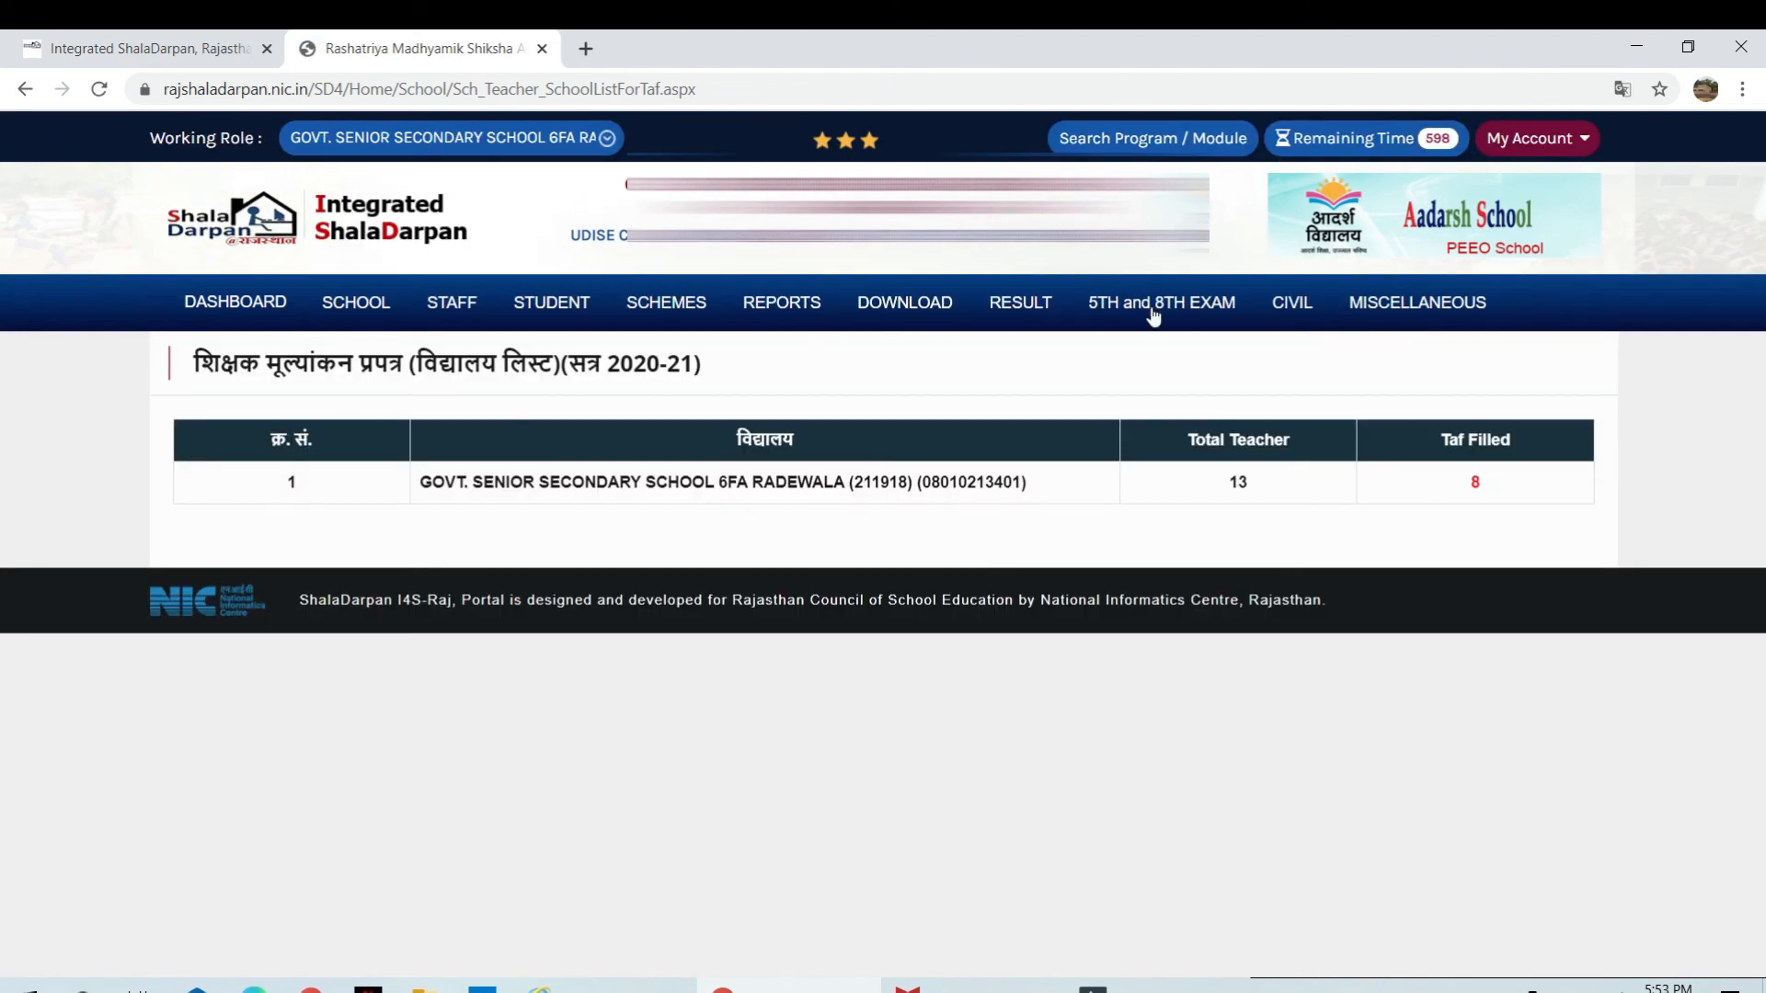
{"action": "left_click", "coordinate": [1474, 482]}
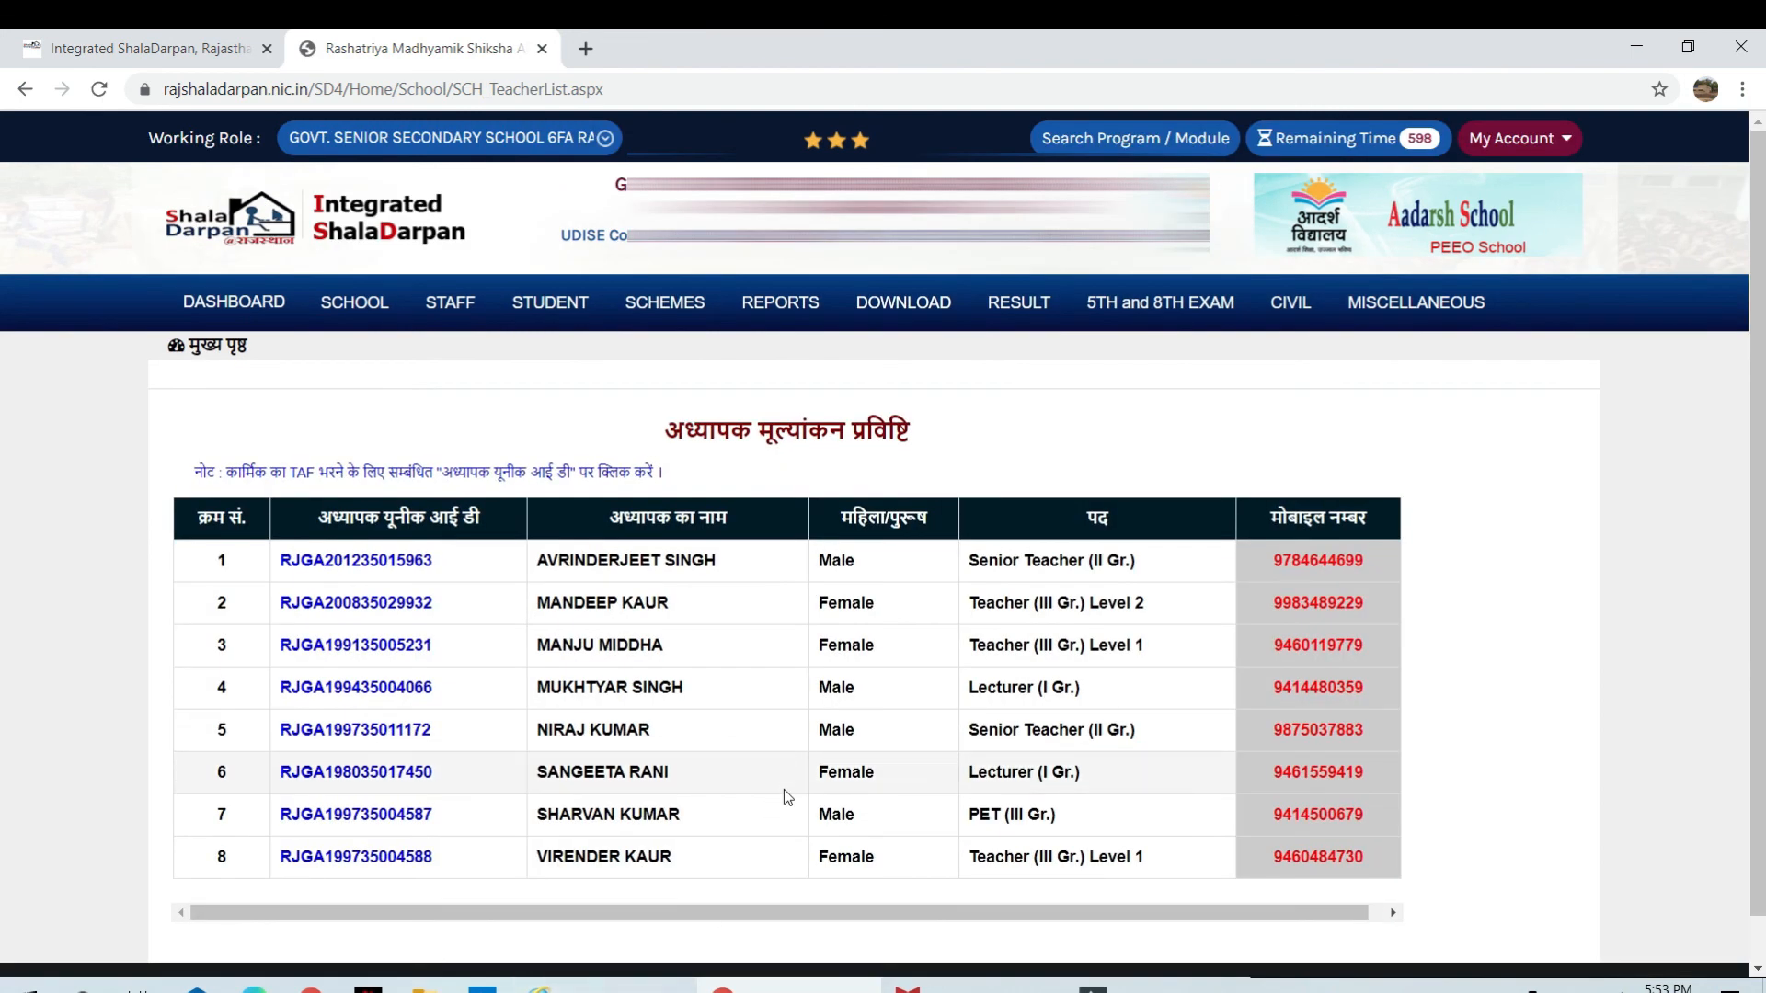
{"action": "scroll", "coordinate": [784, 789], "scroll_direction": "down", "scroll_amount": 2}
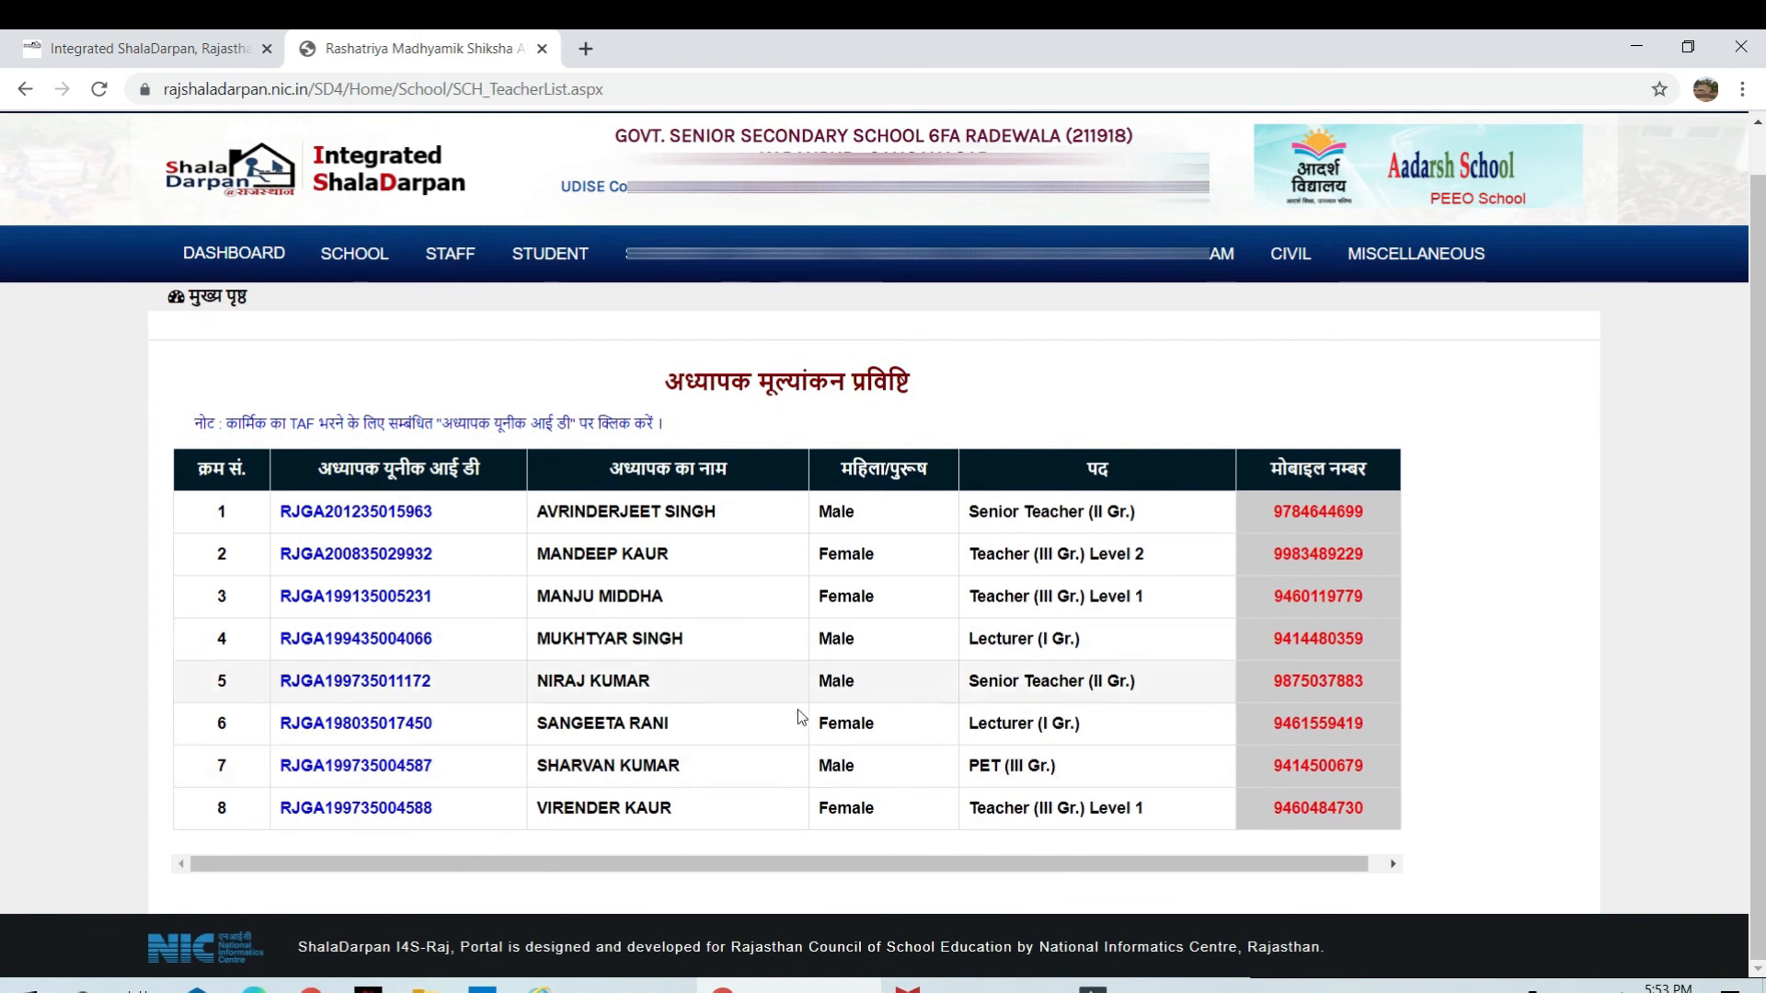
{"action": "scroll", "coordinate": [984, 598], "scroll_direction": "up", "scroll_amount": 1}
{"action": "scroll", "coordinate": [984, 598], "scroll_direction": "up", "scroll_amount": 1}
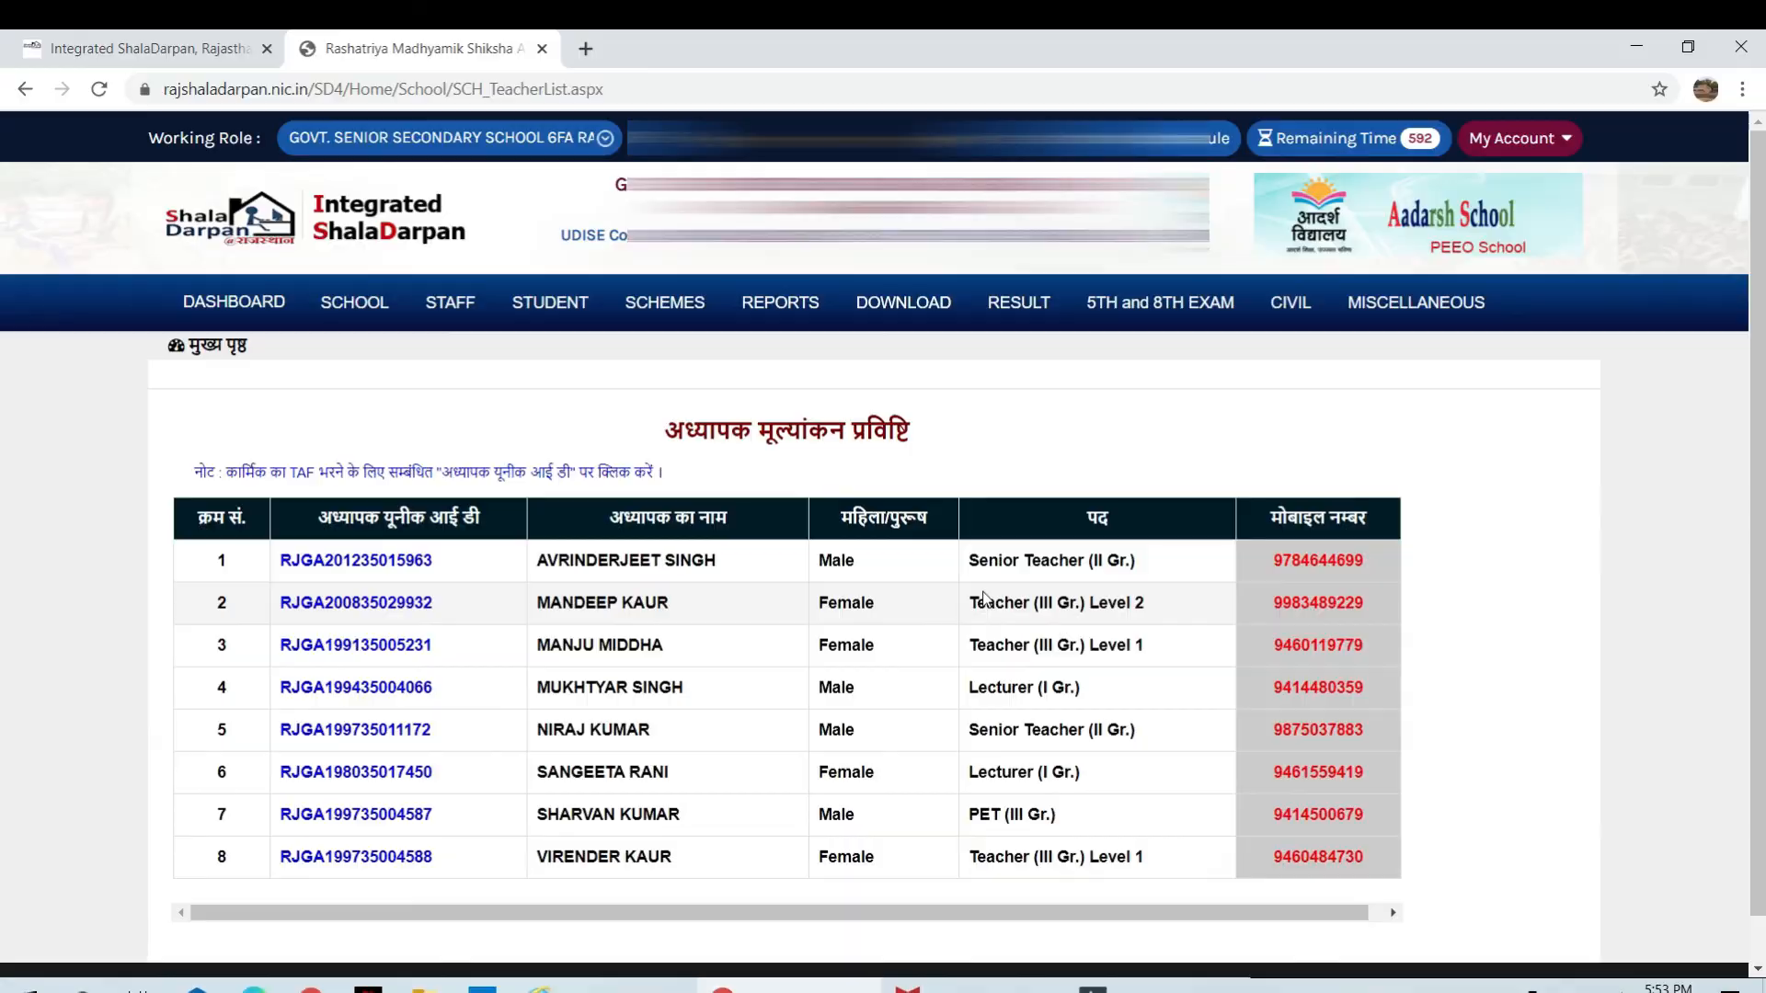
{"action": "scroll", "coordinate": [783, 789], "scroll_direction": "down", "scroll_amount": 1}
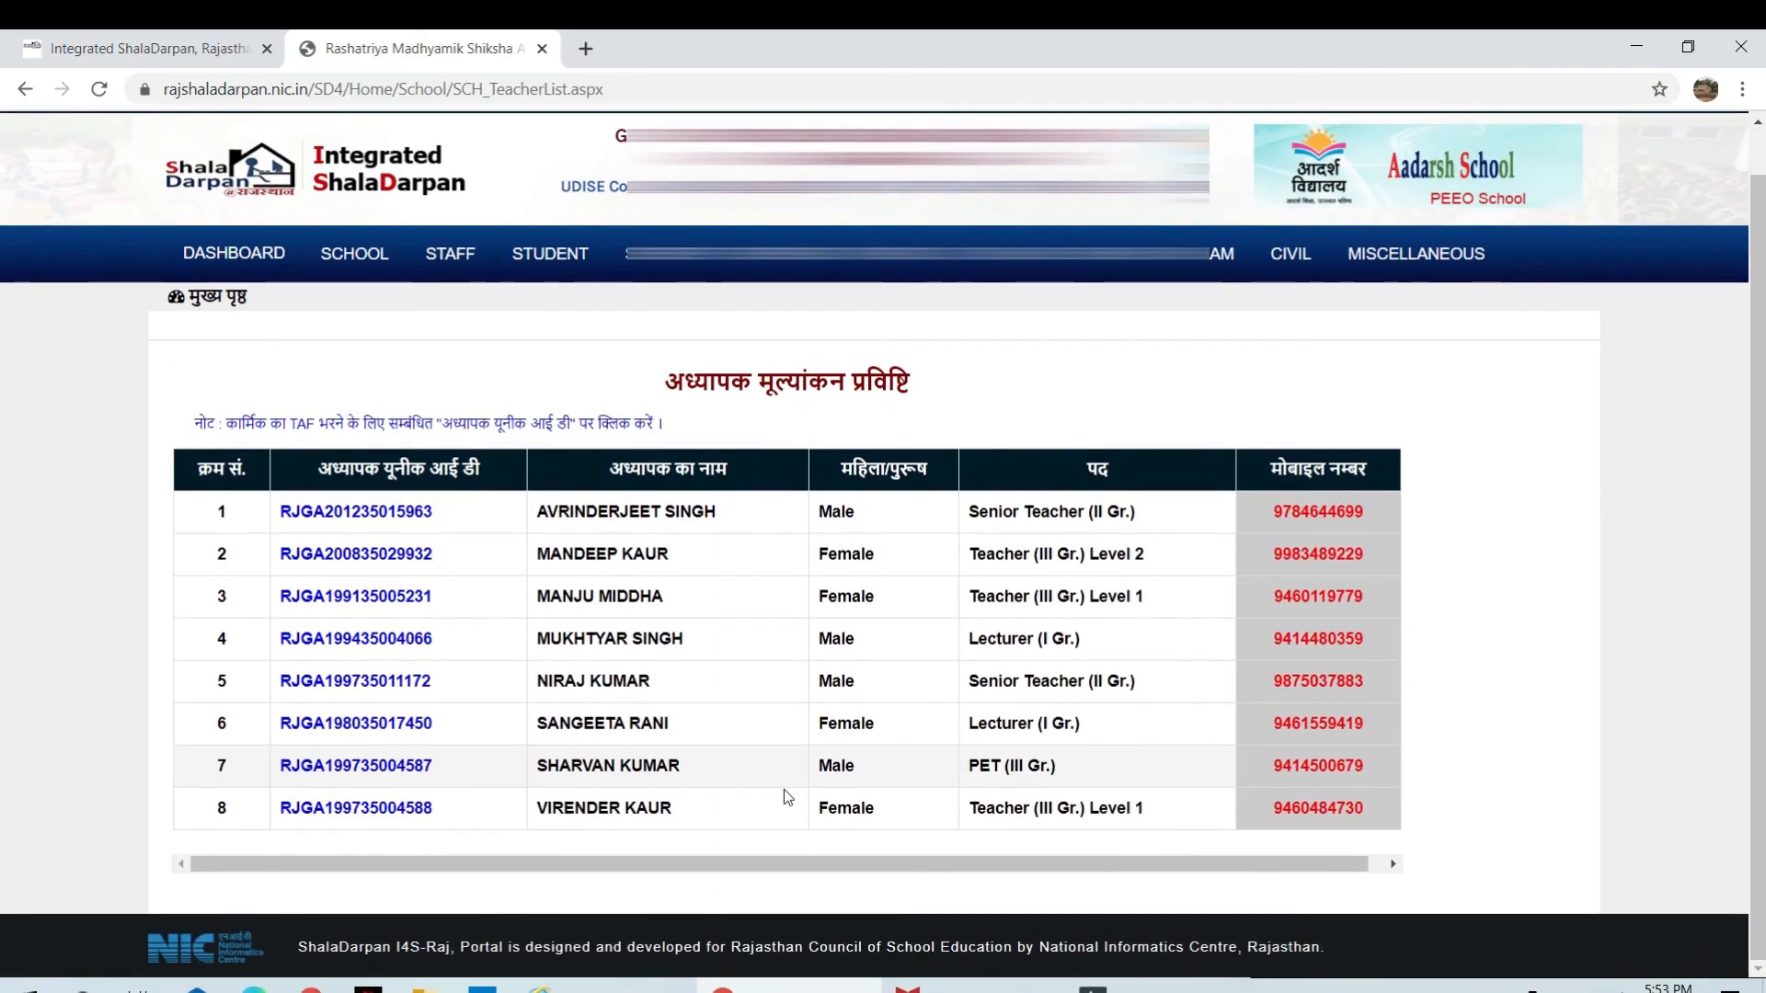
{"action": "scroll", "coordinate": [984, 596], "scroll_direction": "up", "scroll_amount": 1}
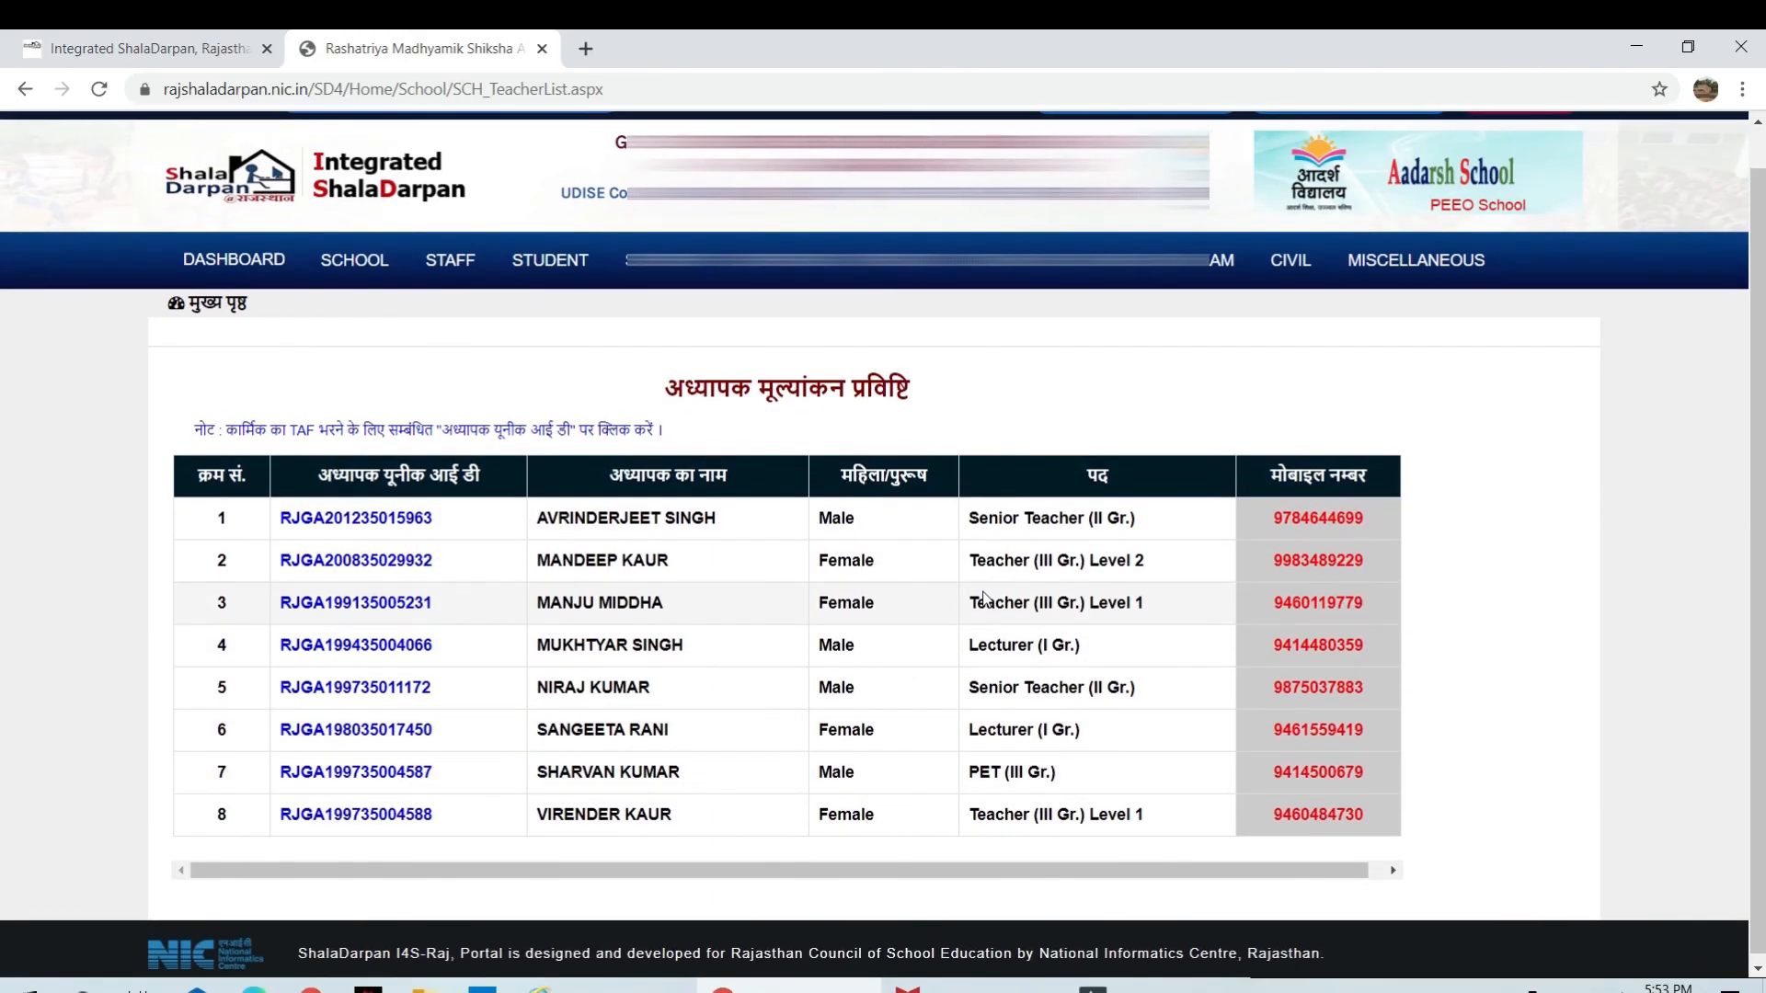